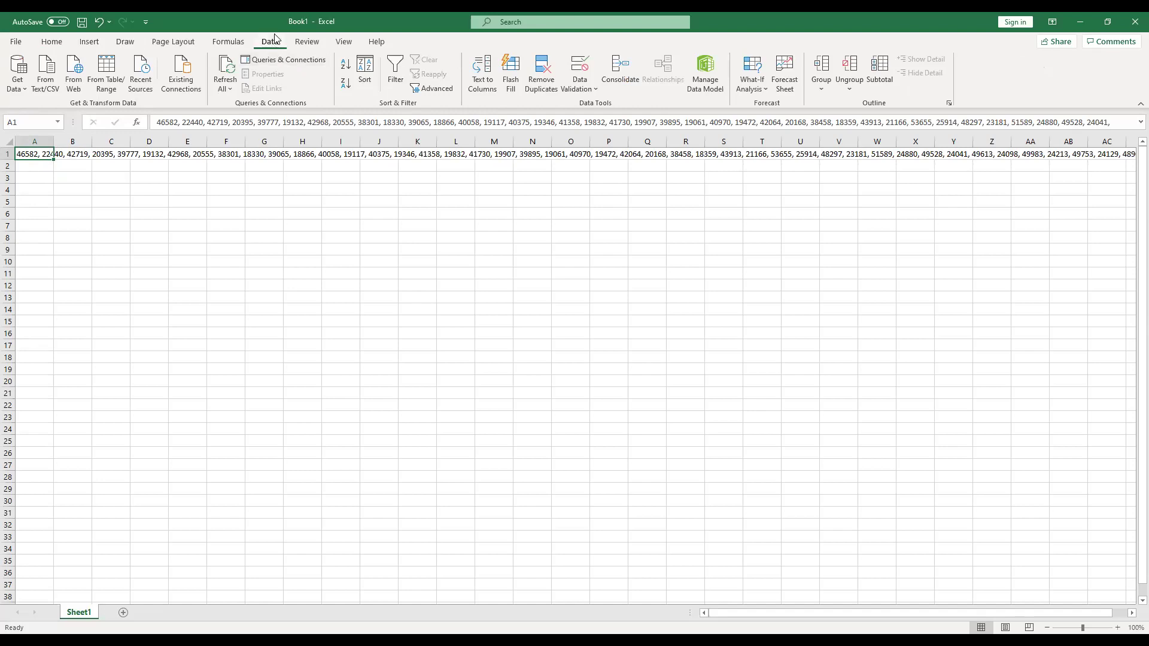
Split the comma-separated numbers in A1 into separate columns using Text to Columns with delimited data and the comma delimiter.
click(484, 70)
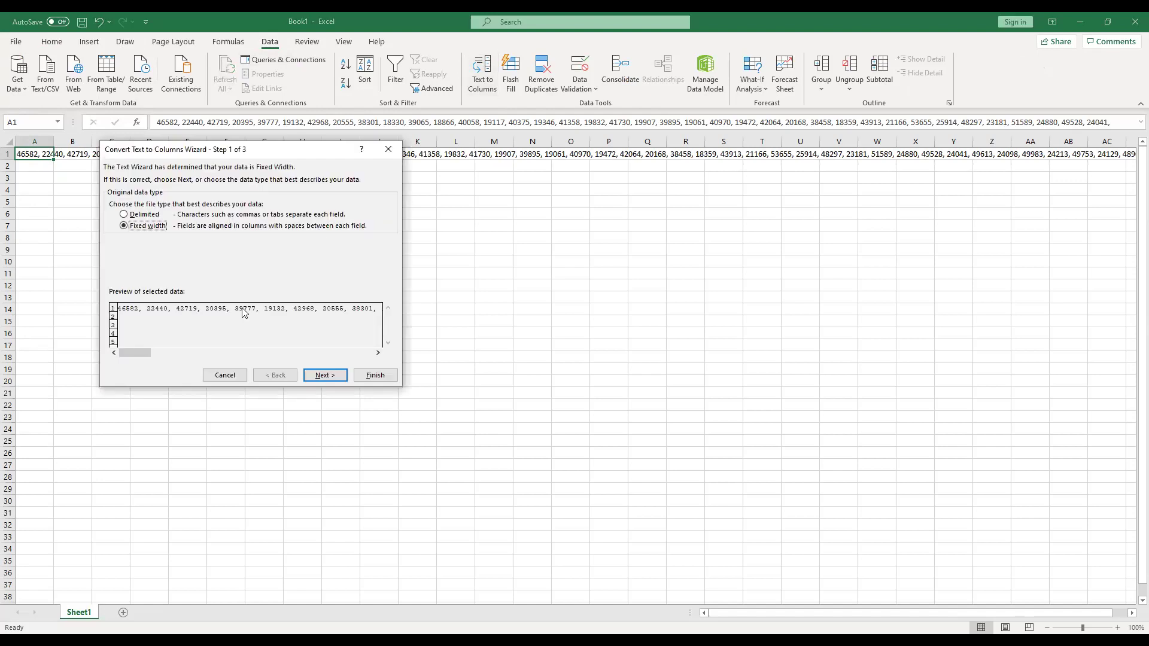
click(149, 215)
click(331, 375)
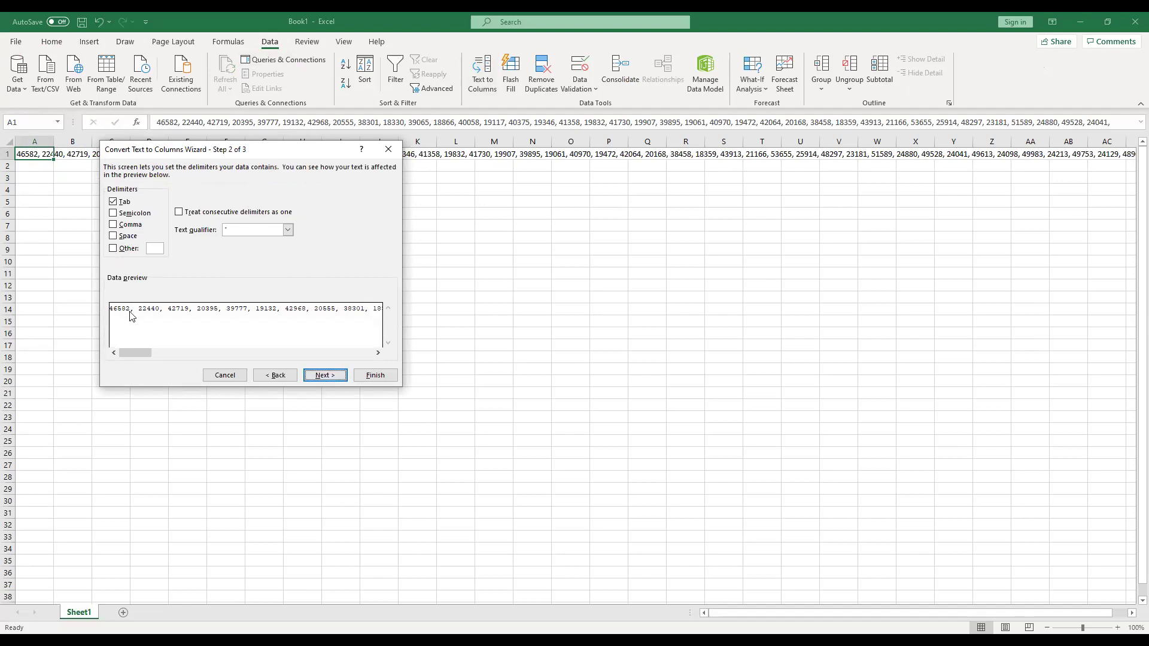
click(113, 225)
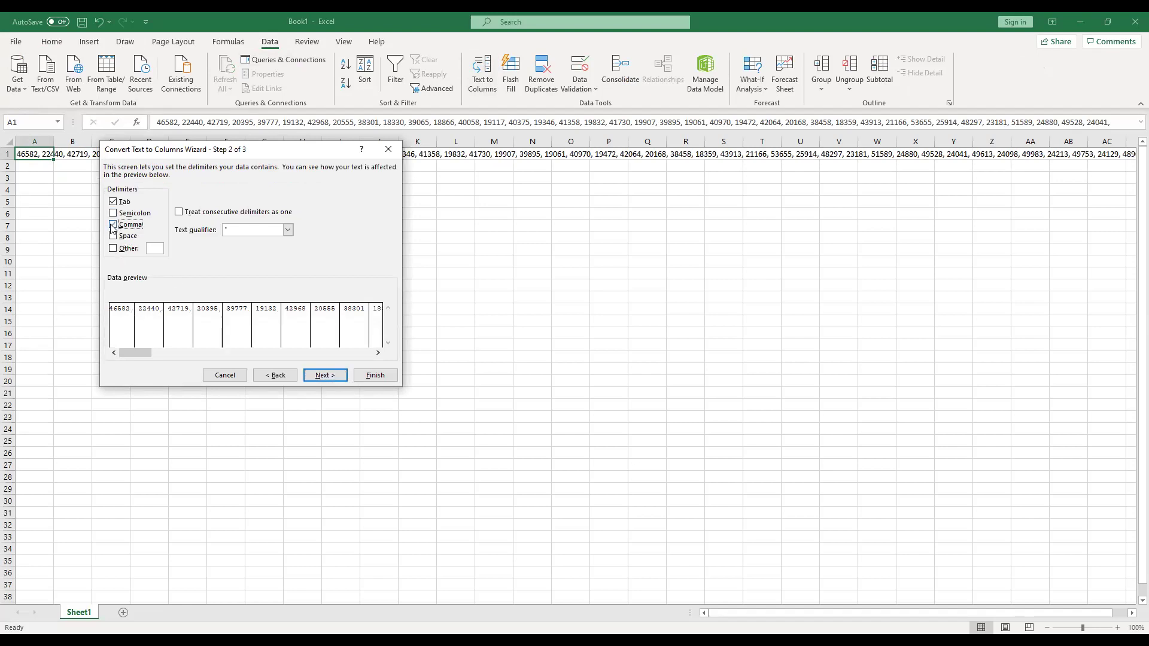
click(375, 375)
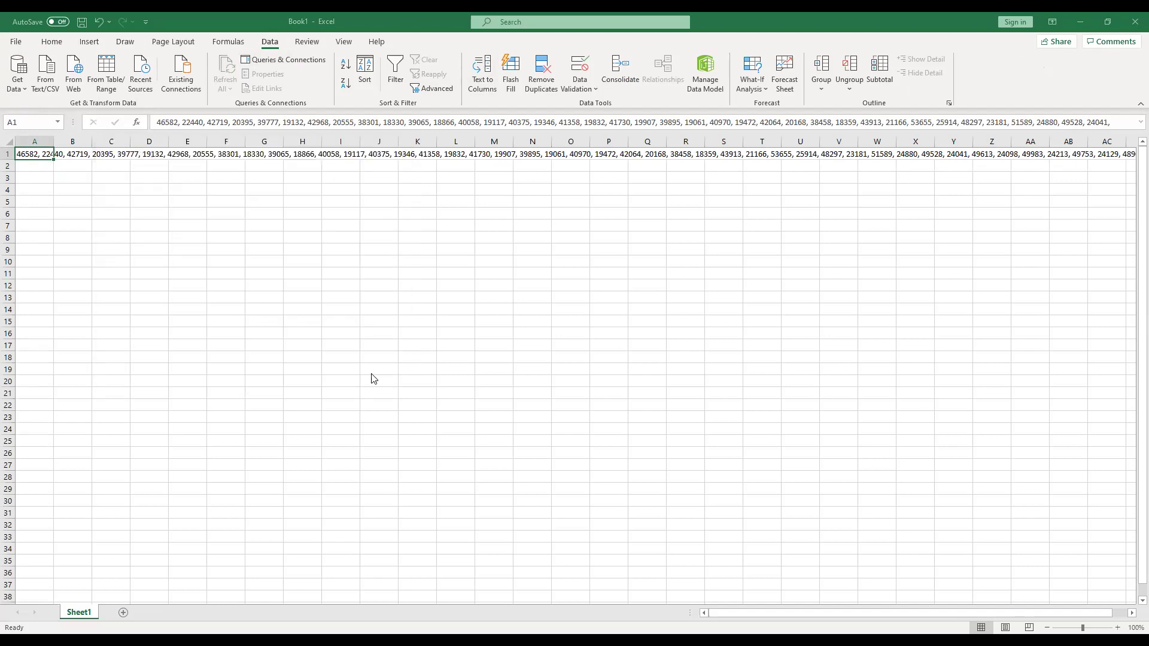
Copy the row of numbers in A1:BT1 and paste it transposed as a column starting at B4.
click(47, 177)
drag(40, 159, 1084, 157)
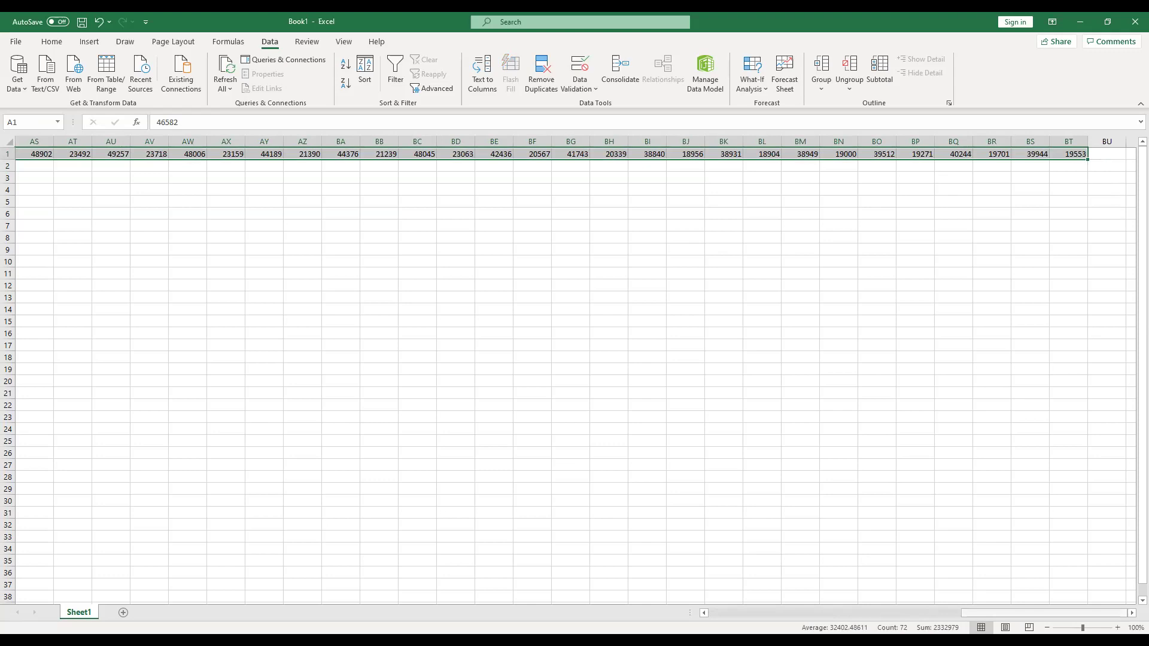
key(ctrl+BackSpace)
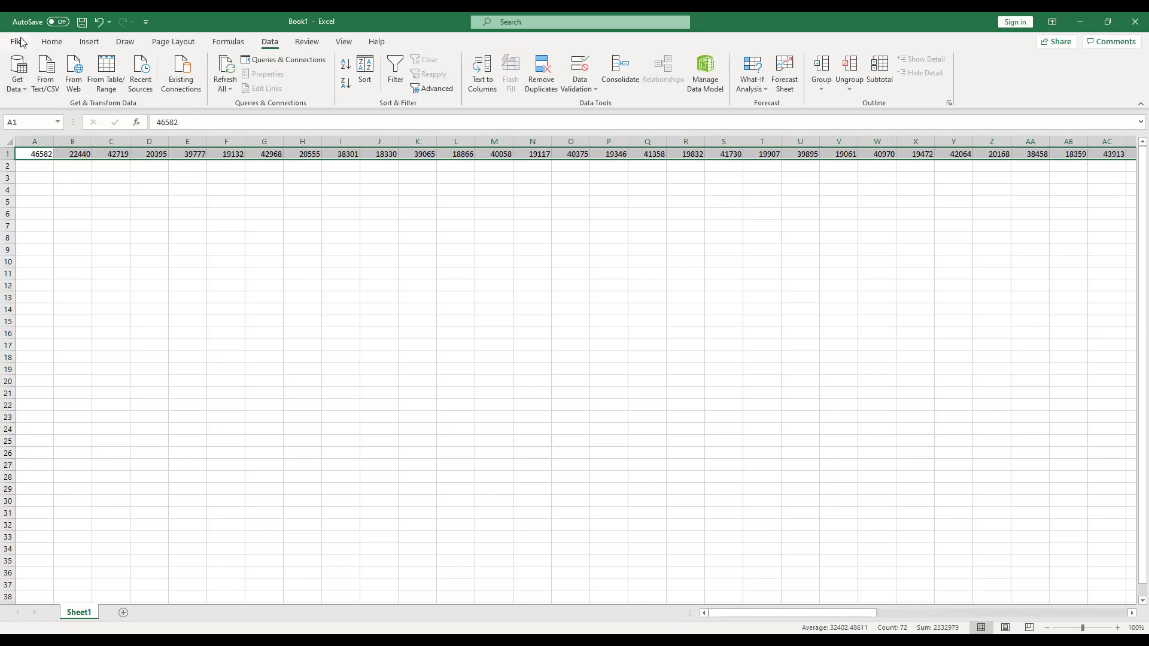
click(52, 41)
click(59, 79)
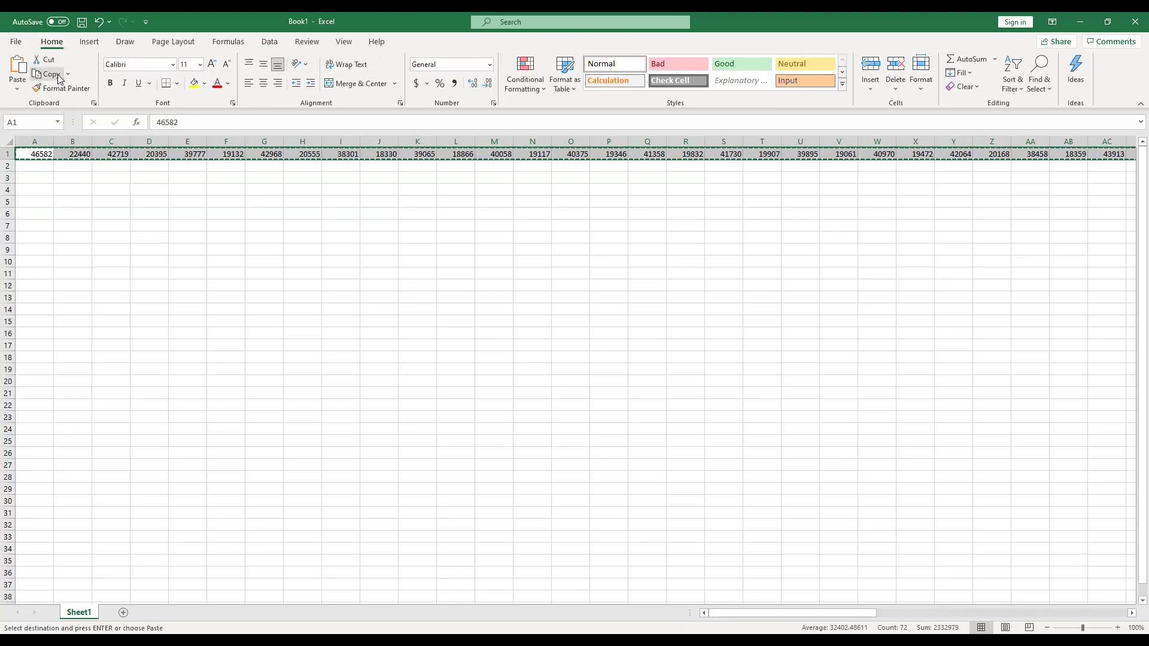
click(60, 191)
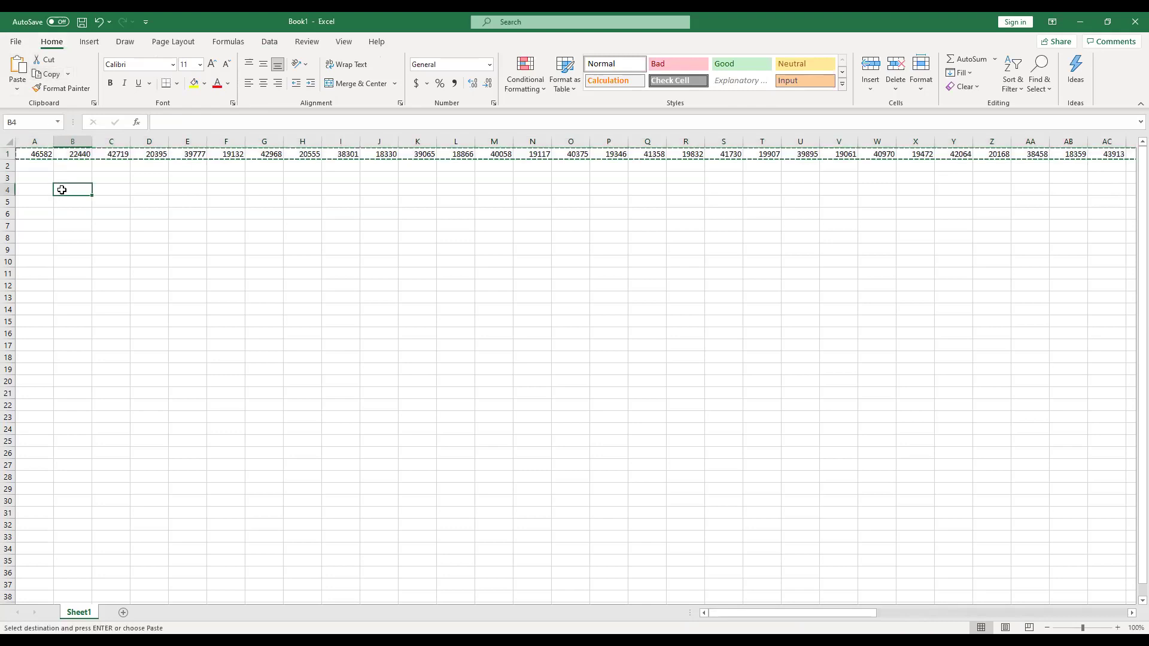
click(18, 91)
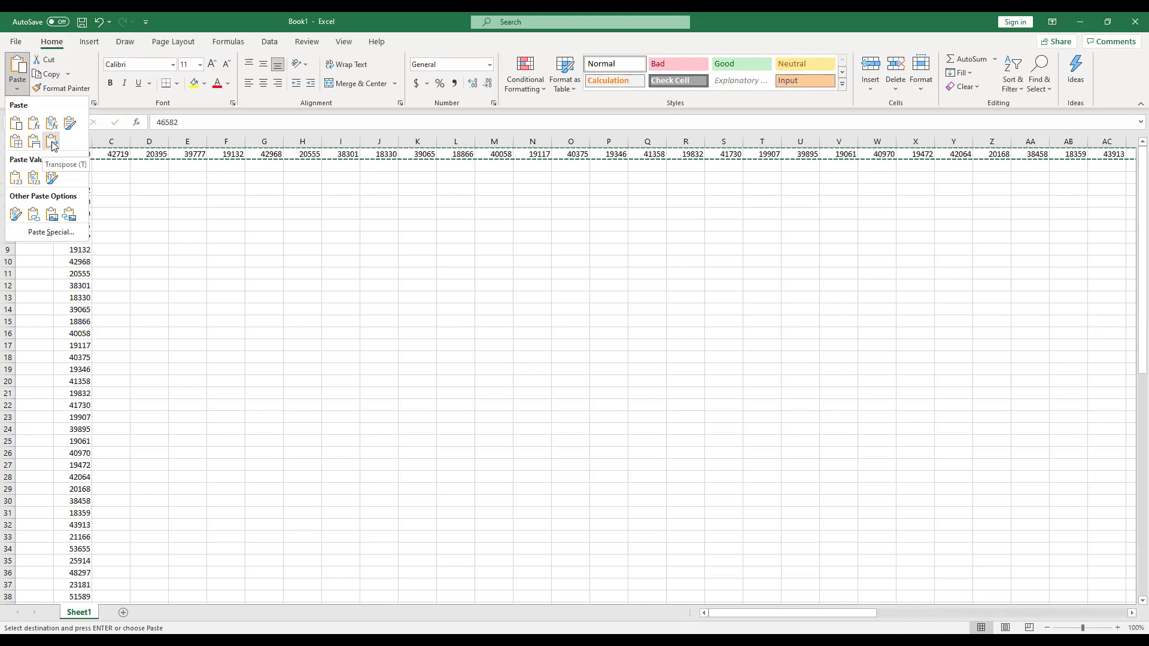
click(53, 146)
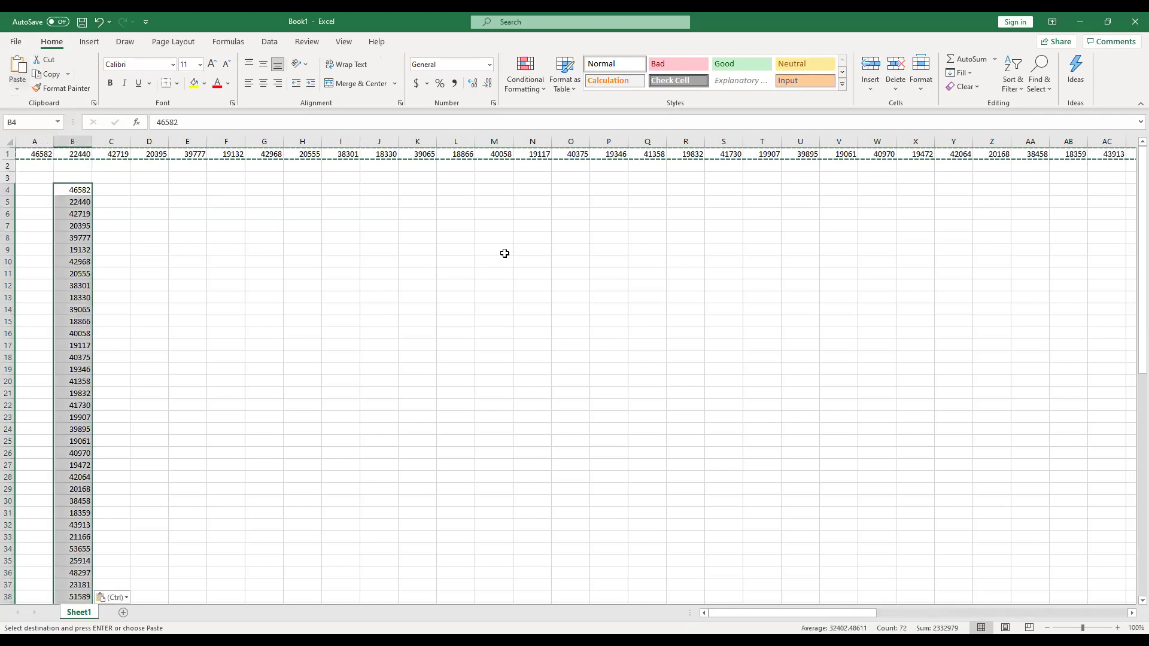
drag(1130, 184, 1115, 454)
key(Escape)
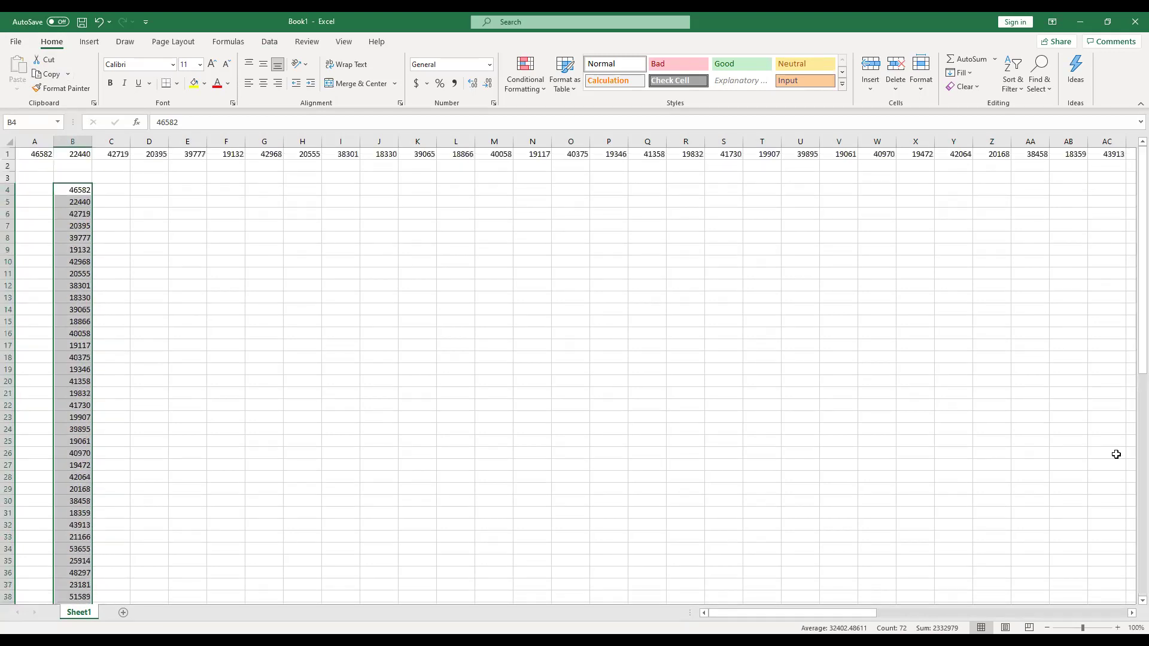
Label A76 "mean" and calculate the average of B4:B75 in B76 with the AVERAGE function.
drag(1130, 368, 1131, 574)
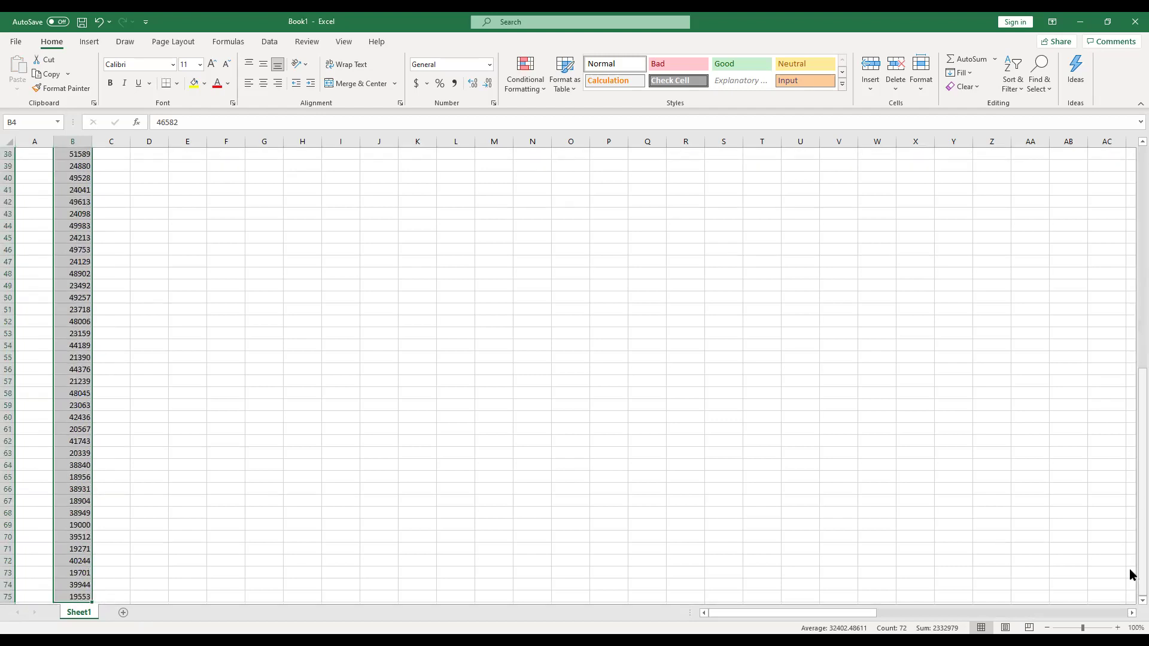
scroll(1130, 603, down, 2)
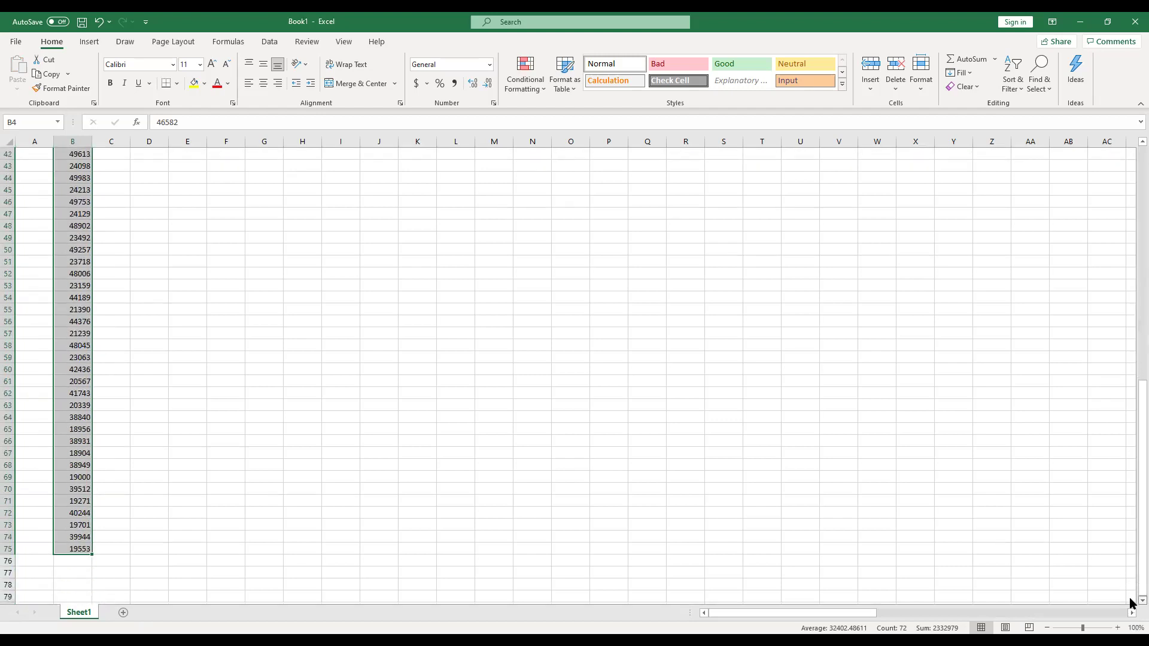
scroll(1131, 602, down, 1)
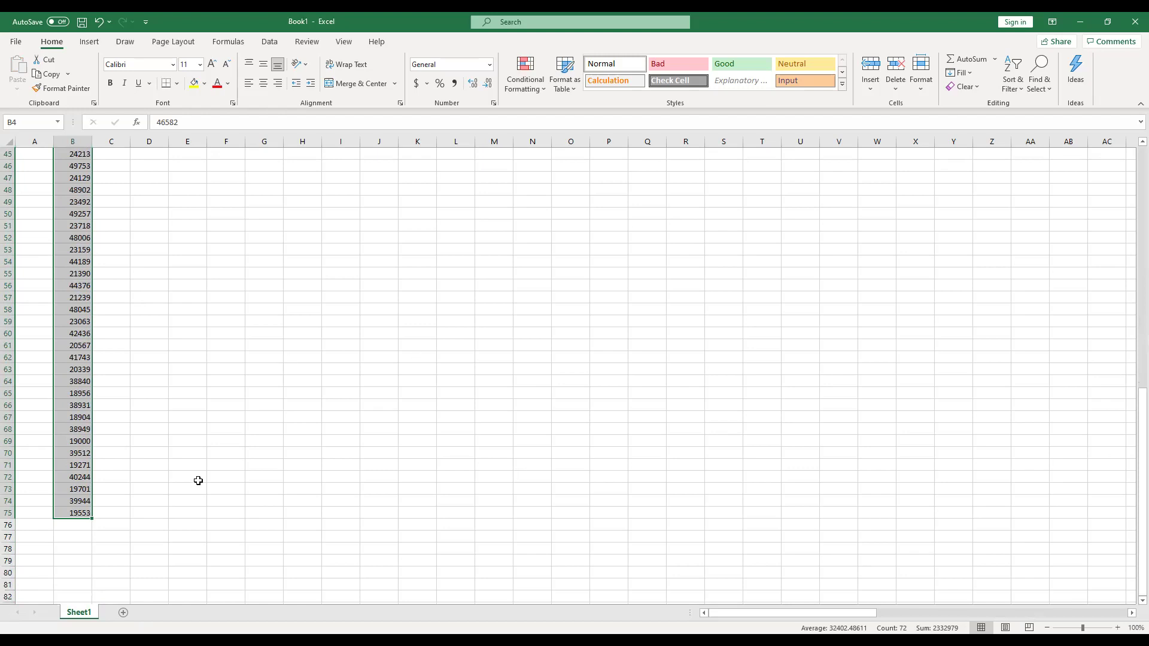
click(30, 527)
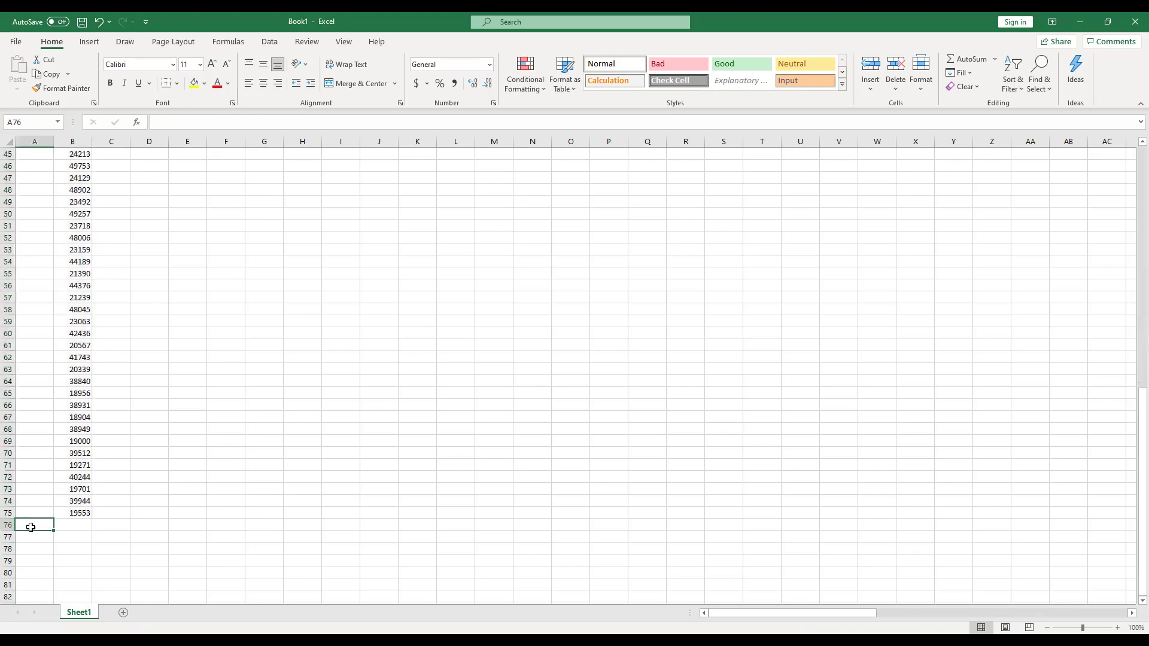
text(mean)
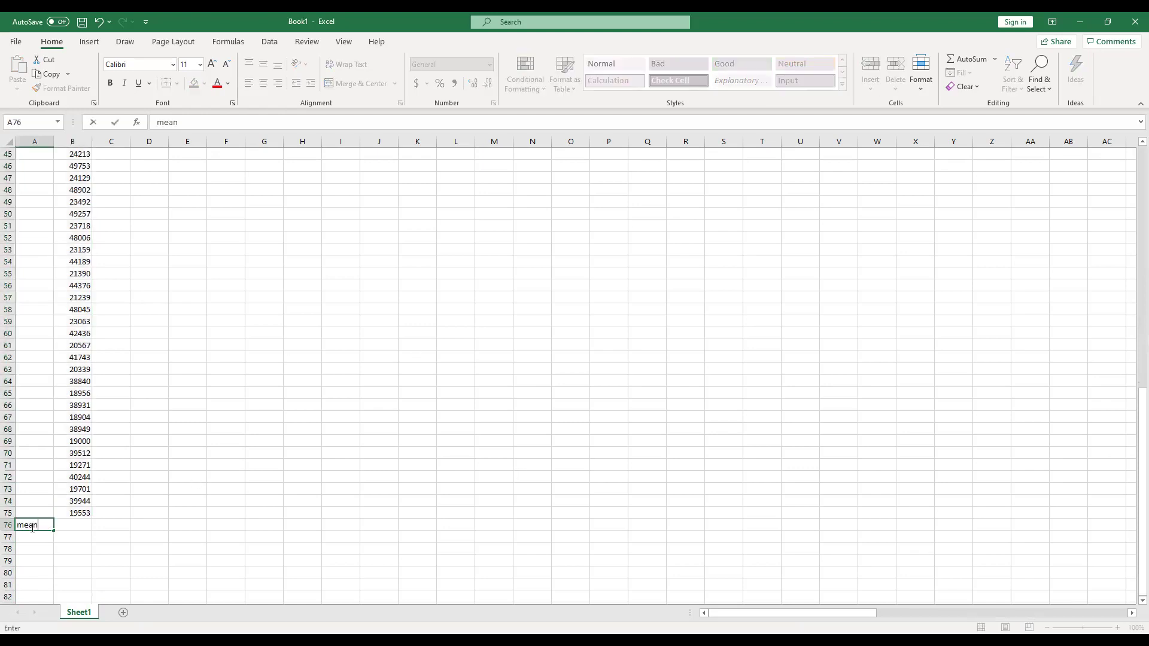
key(Tab)
text(=)
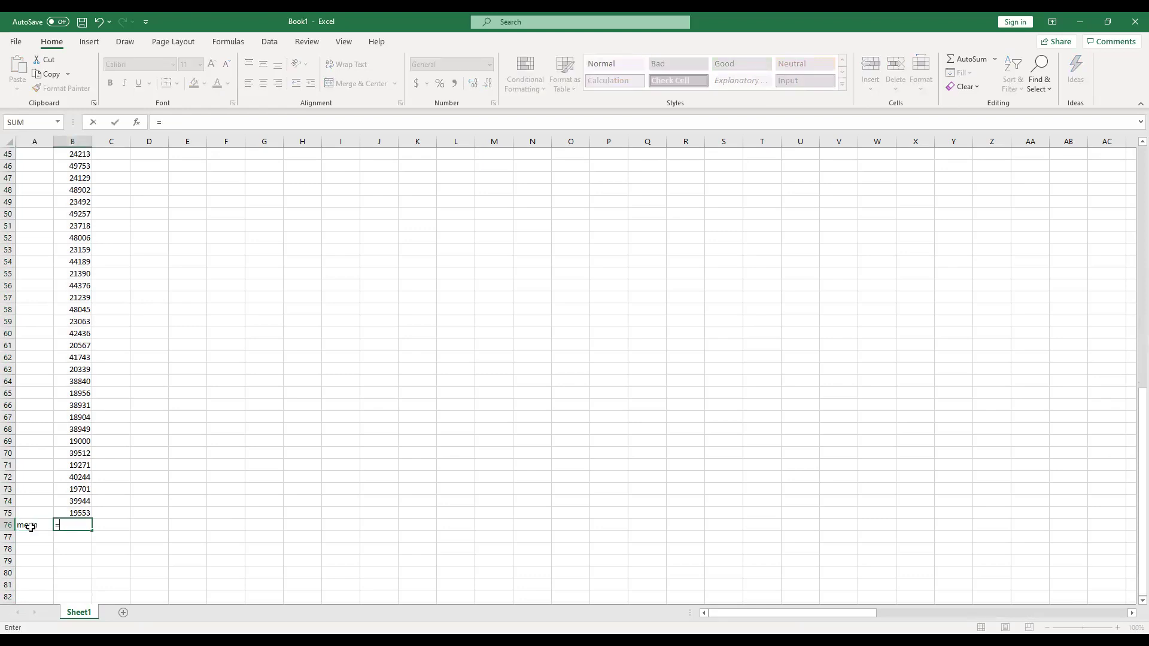
text(average)
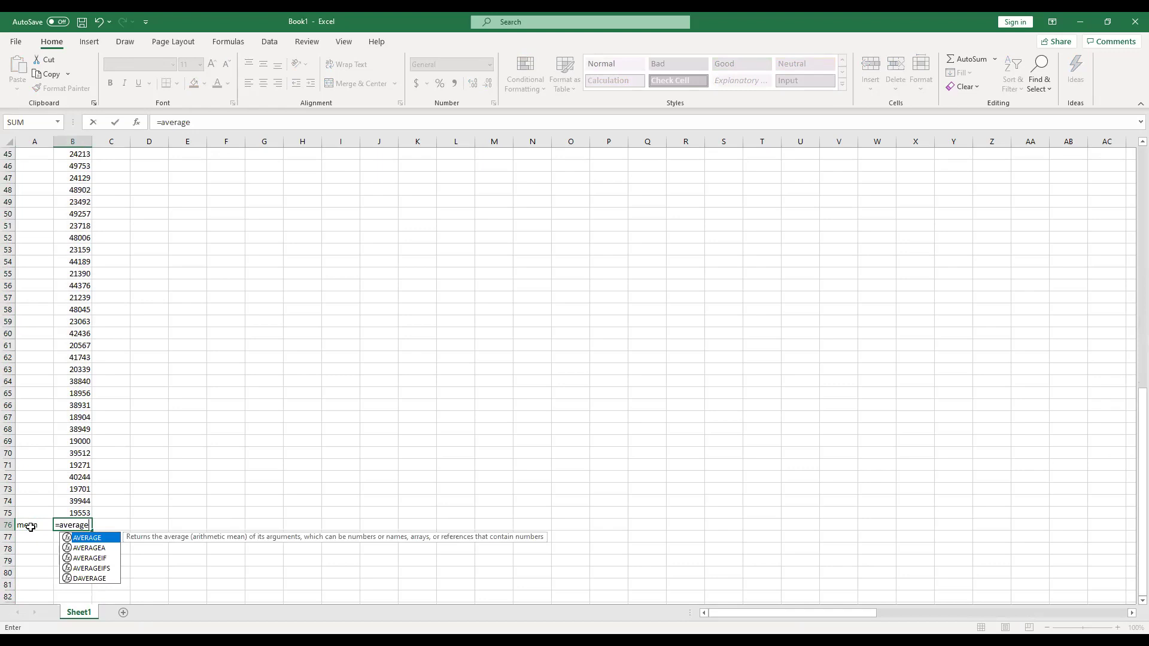
text(()
click(78, 513)
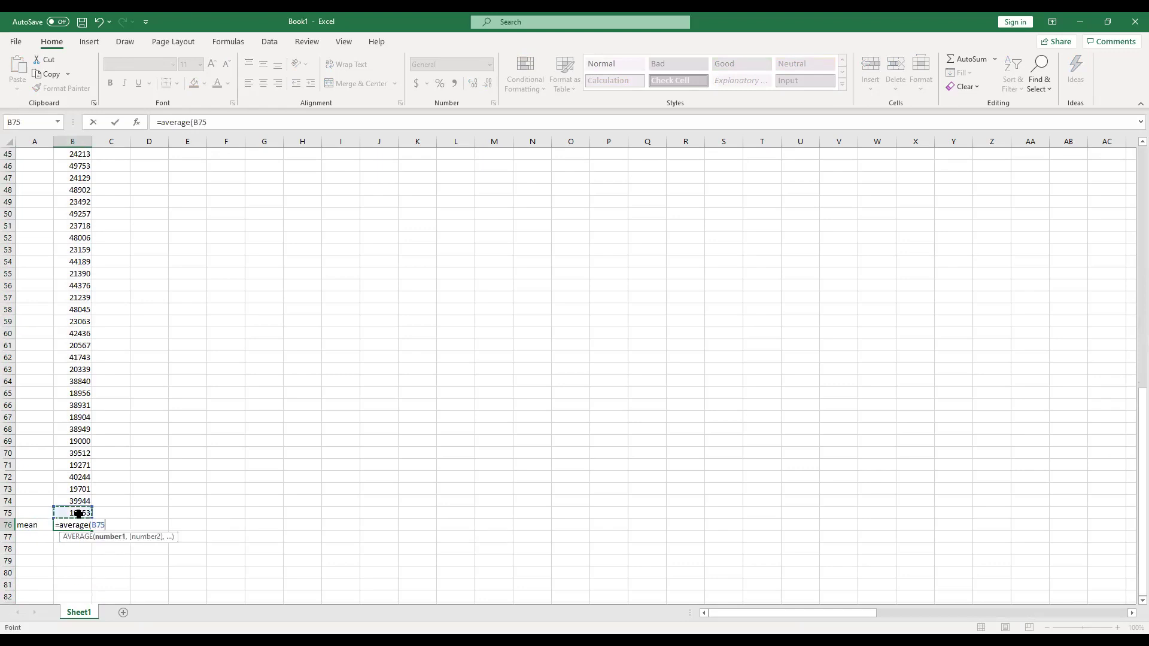
drag(78, 514, 75, 90)
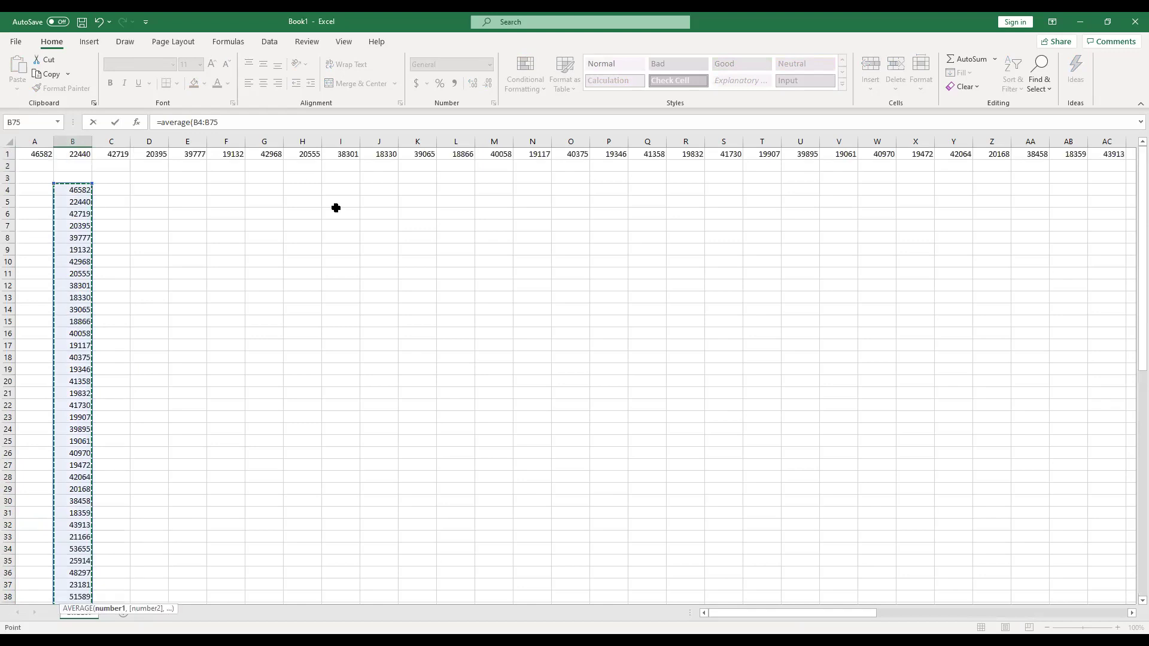
key(Return)
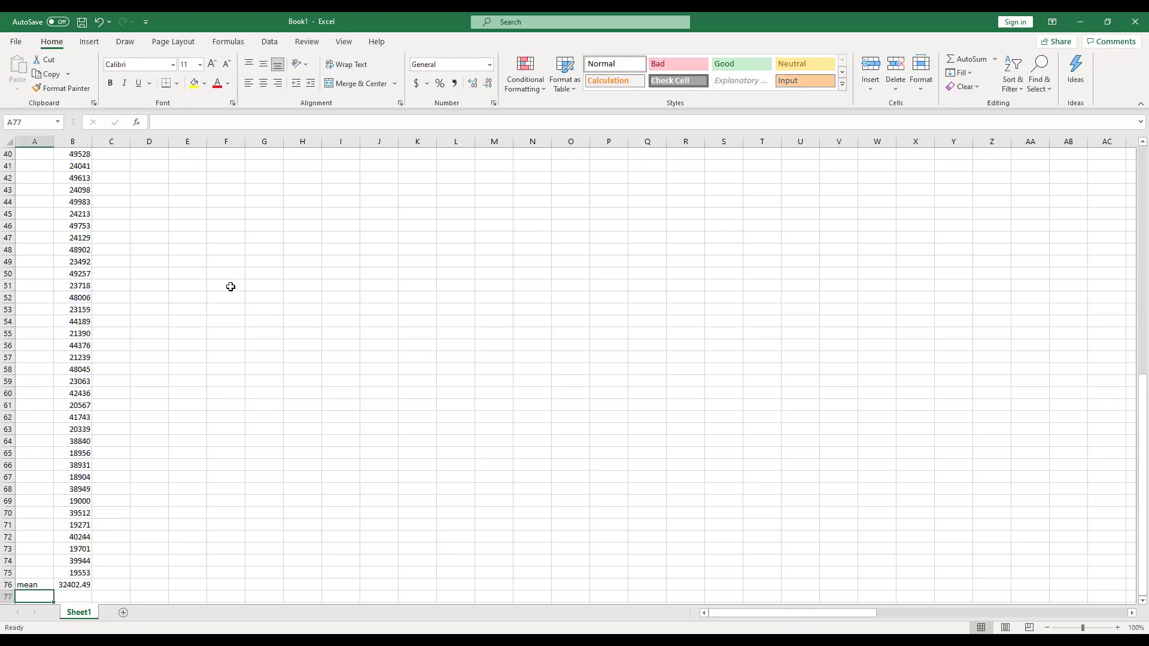
Label A77 "median" and calculate the median of B4:B75 in B77 with the MEDIAN function.
text(median)
key(Tab)
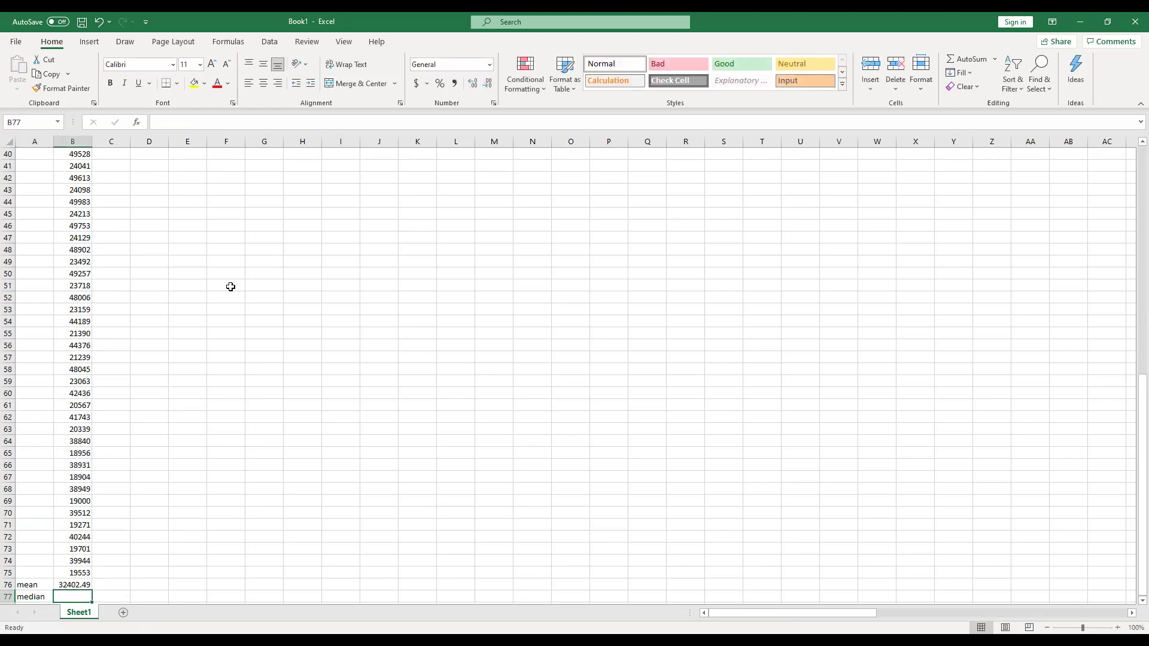
text(=)
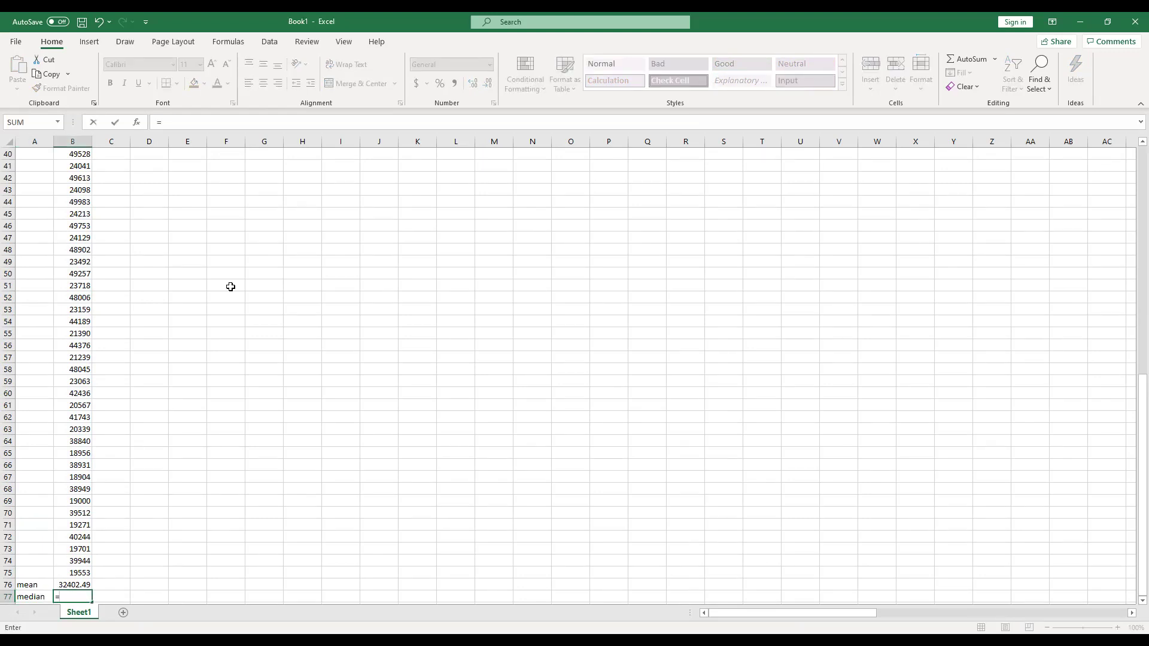
text(median()
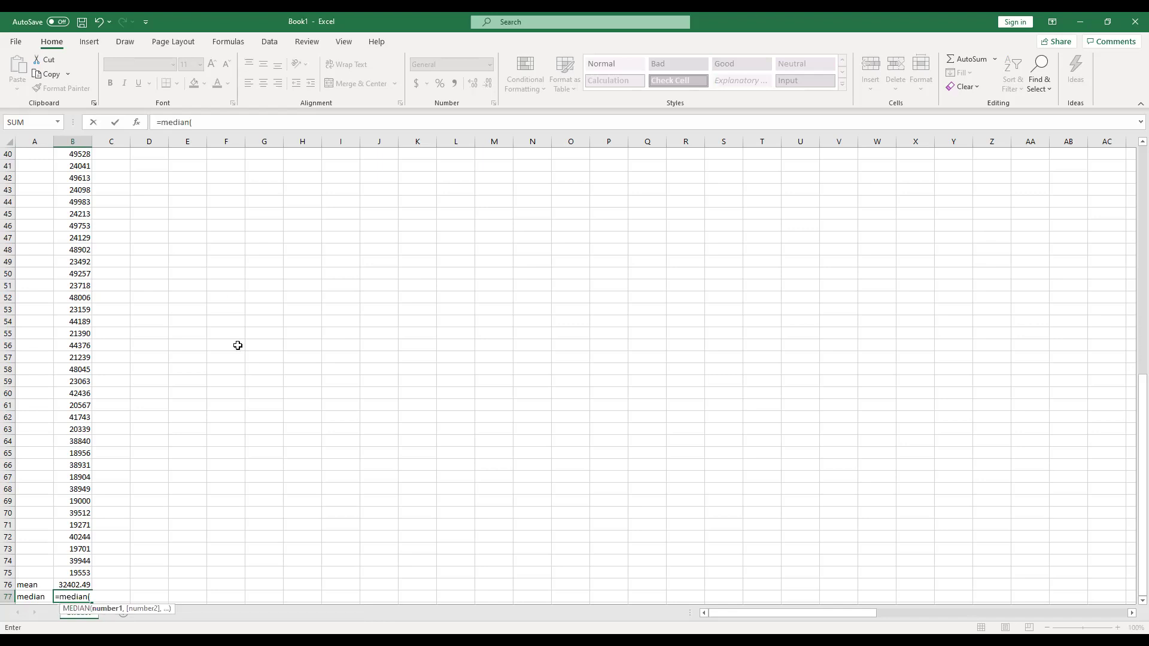
click(71, 573)
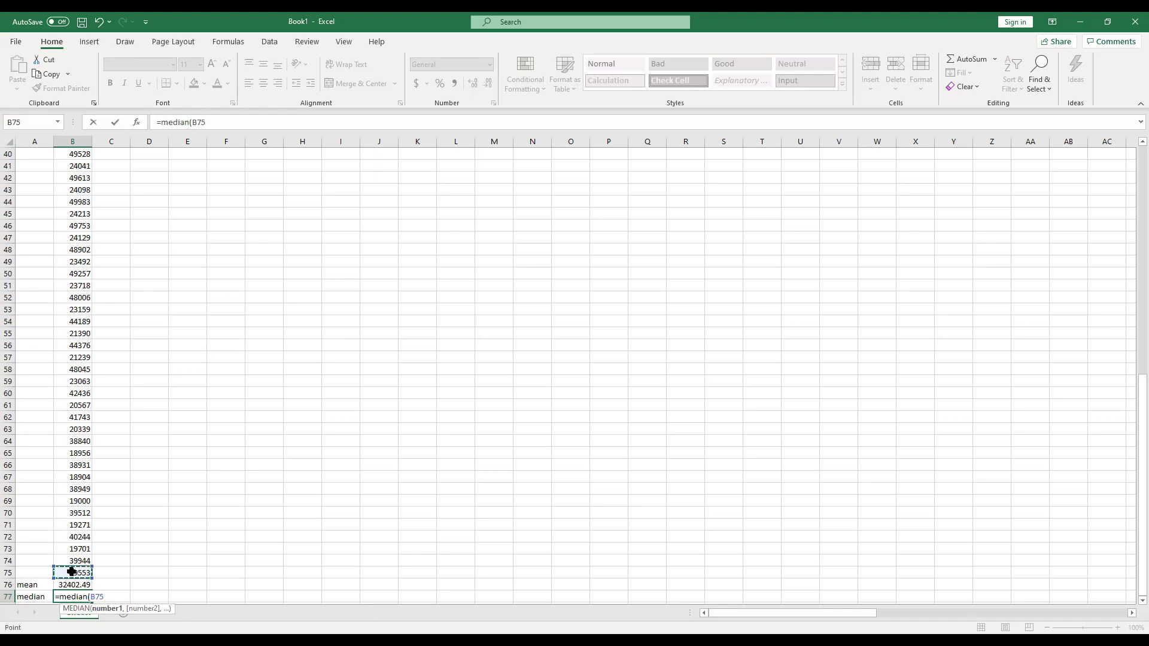
drag(71, 573, 81, 173)
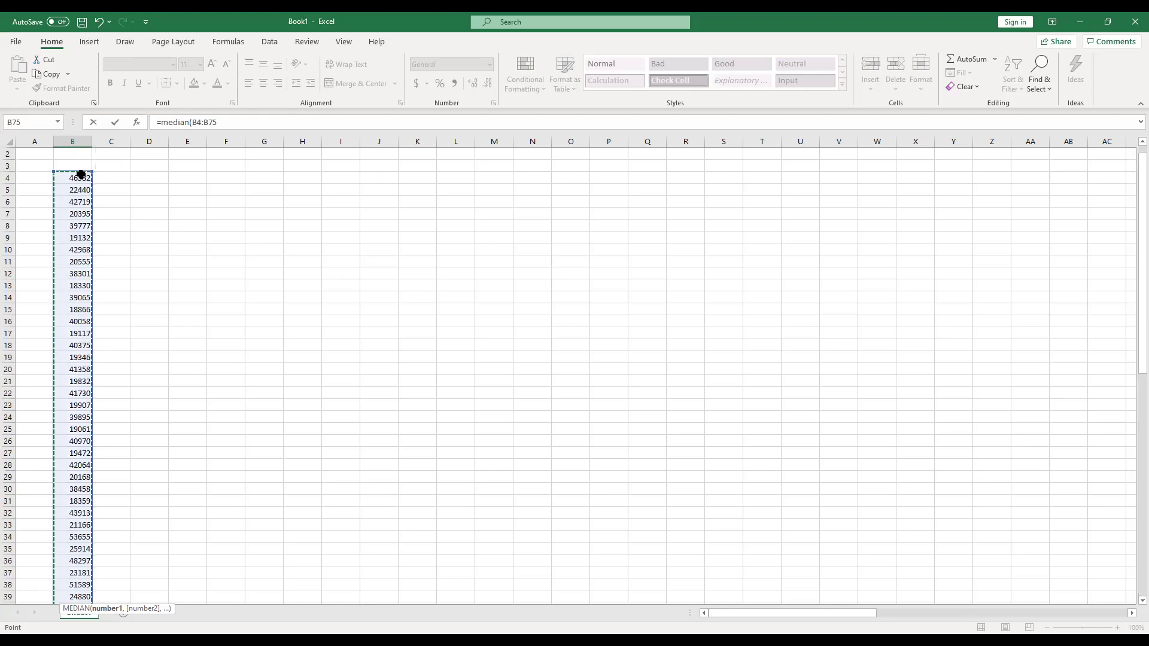
key(Return)
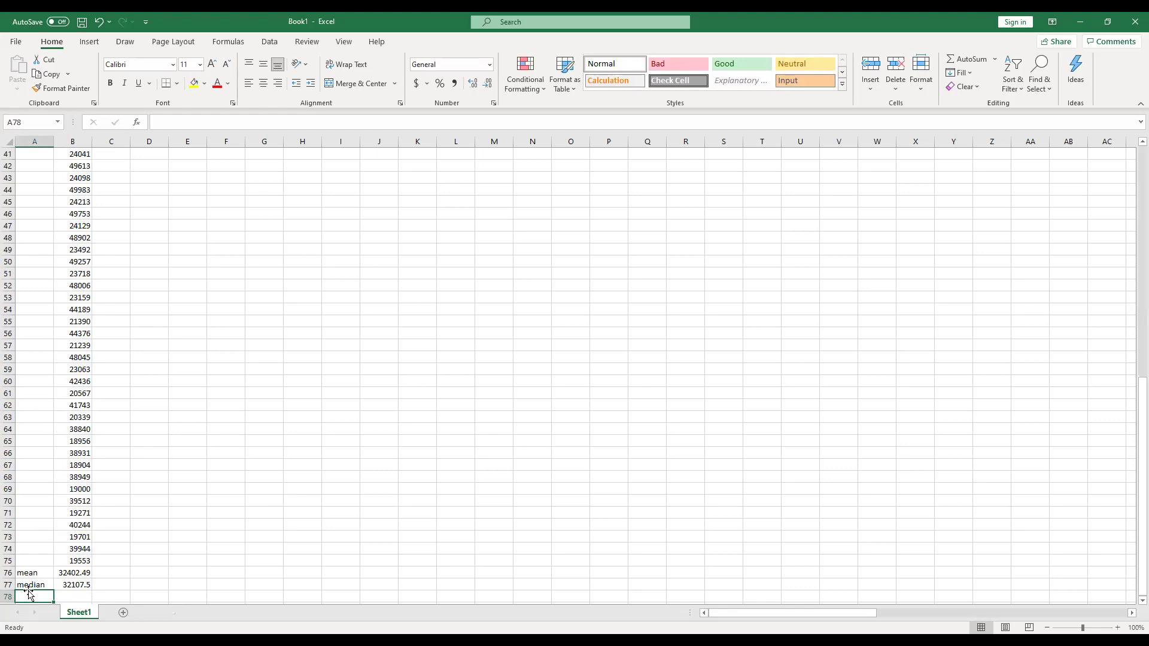
Label A78 "mode" and calculate the mode of the column B data in B78 with the MODE function.
text(mode)
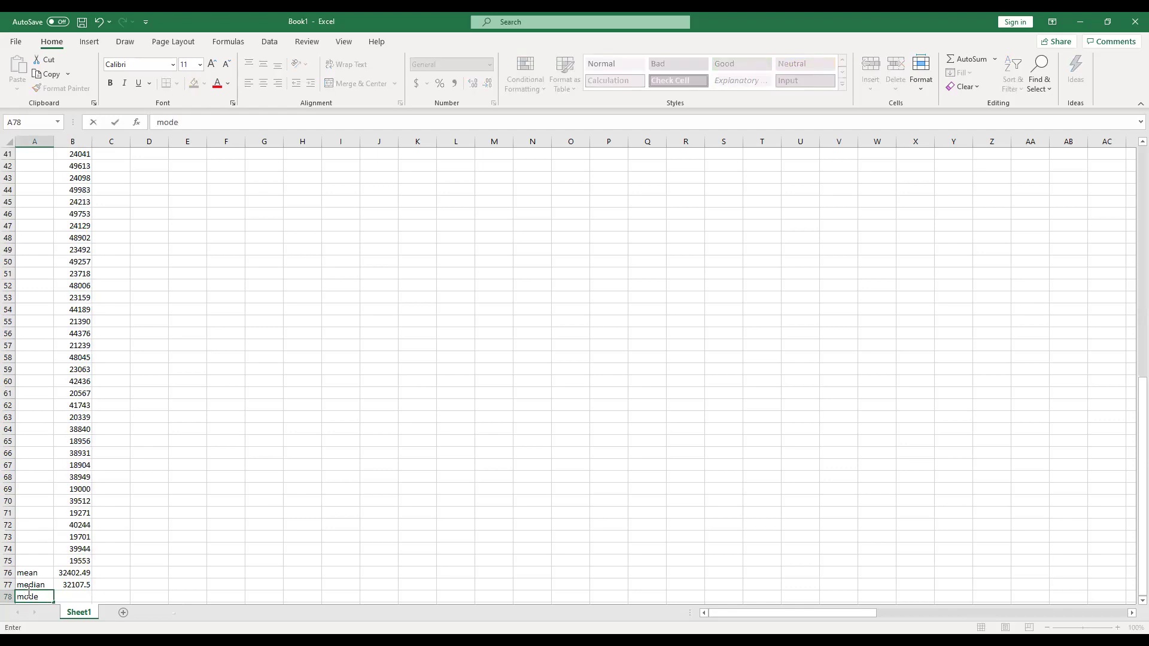
click(82, 598)
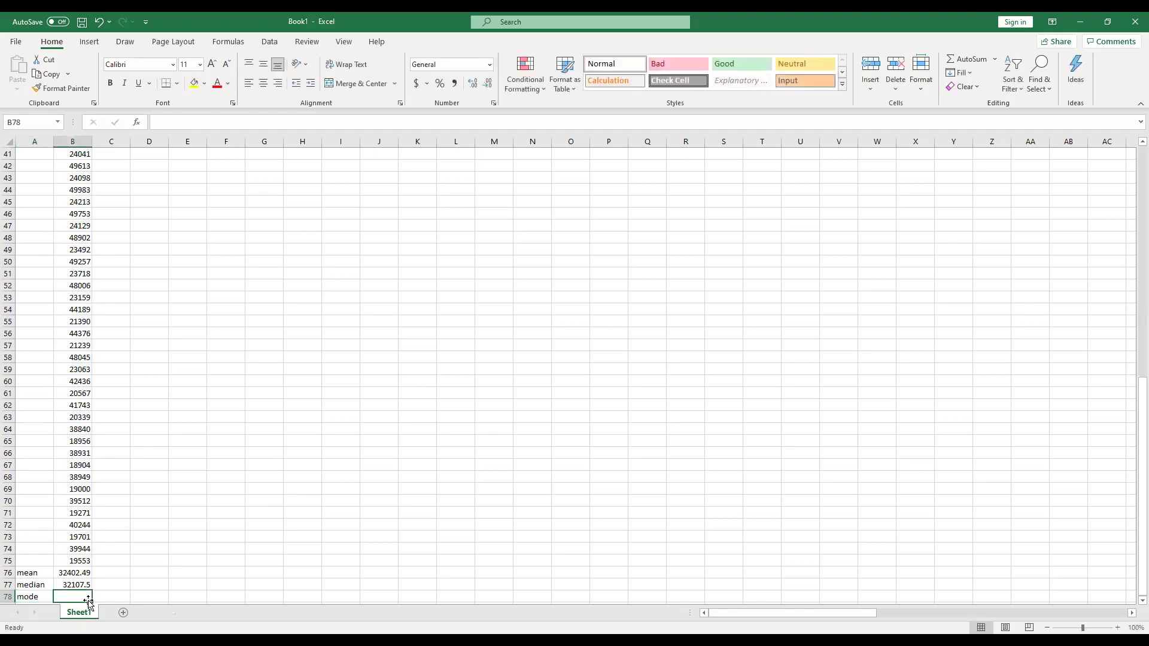
text(=)
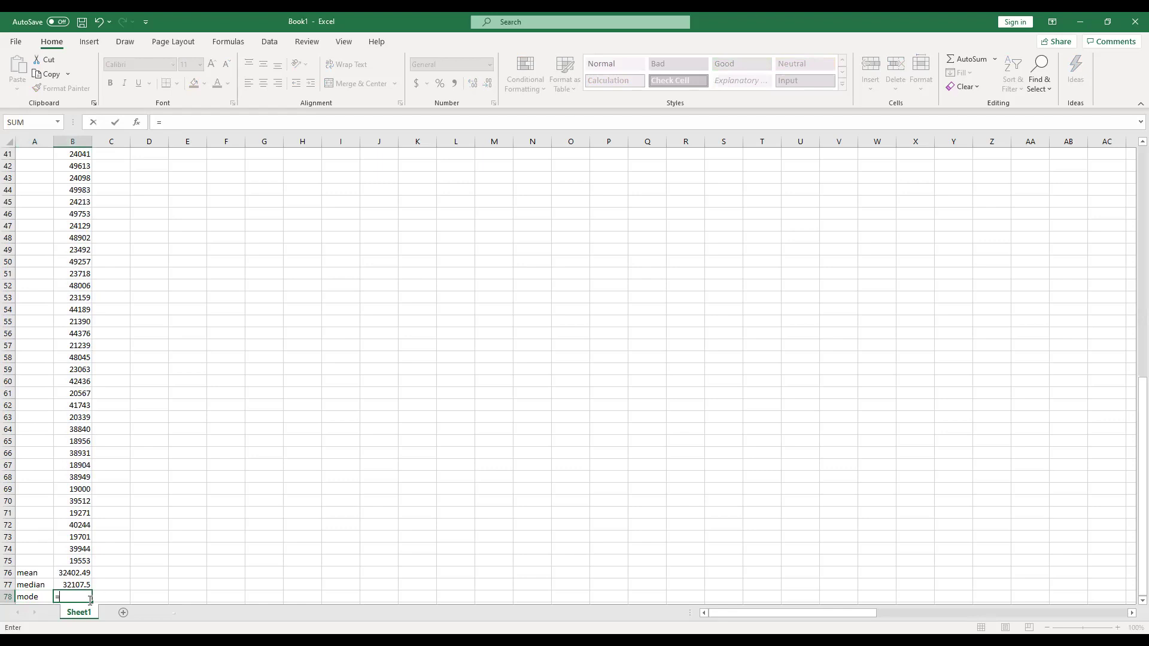
text(m)
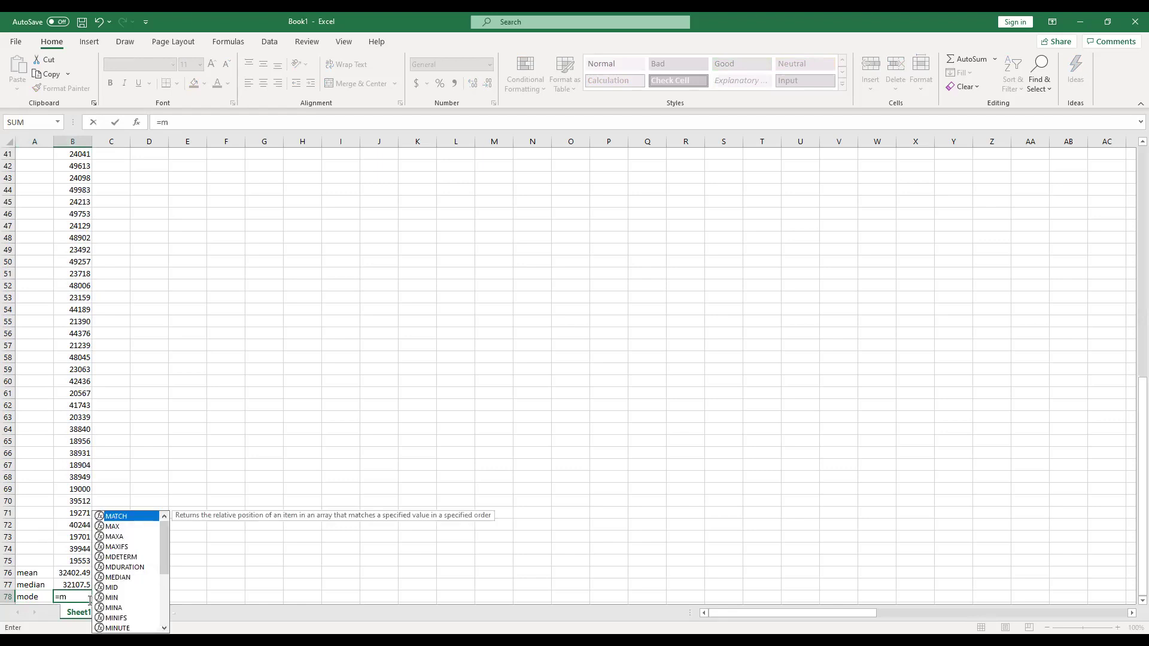
text(ode()
click(76, 556)
drag(76, 554, 76, 166)
key(Return)
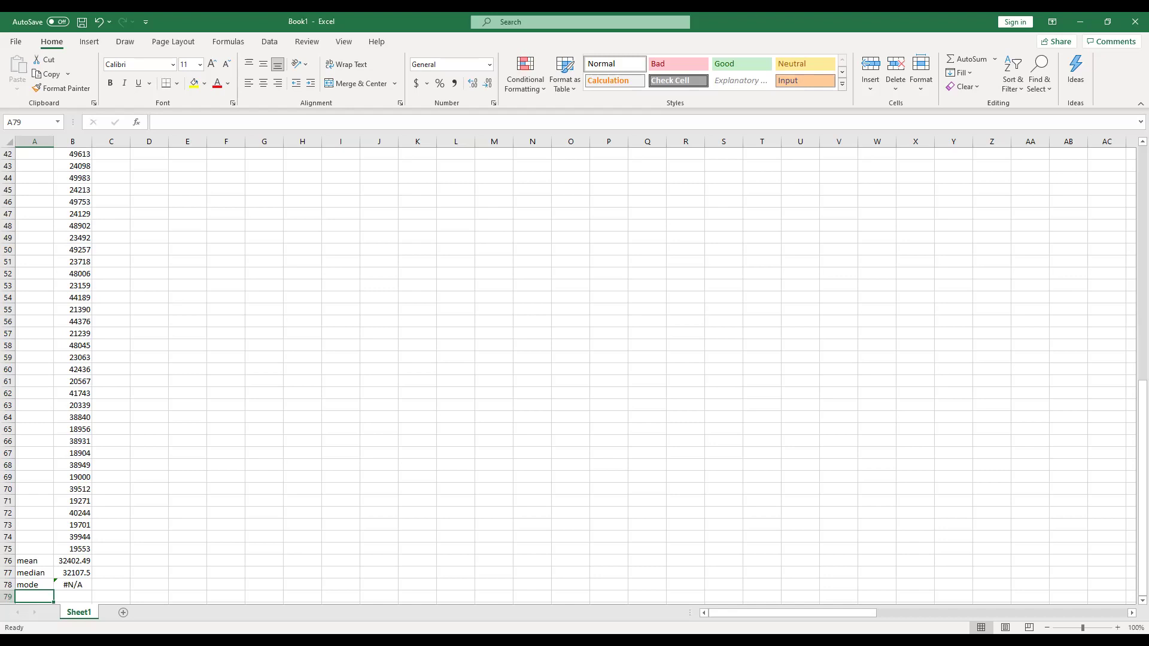
Label A79 "Pop. Std" and calculate the population standard deviation of the column B data in B79 with the STDEV.P function.
text(Po)
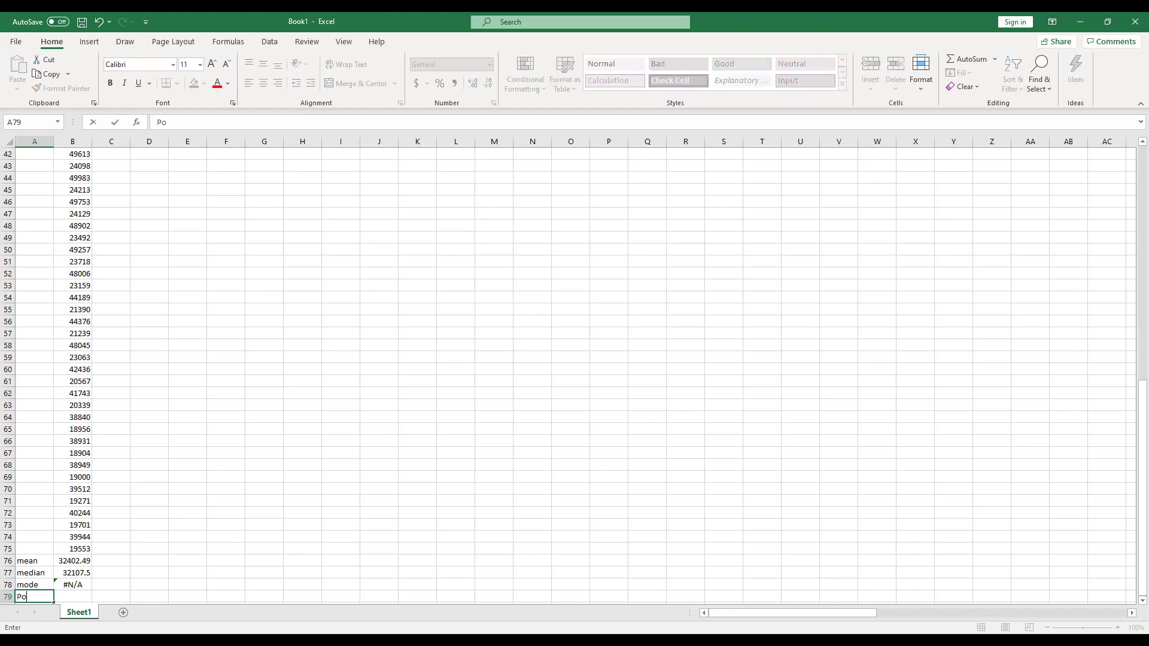
text(p. Std)
key(Tab)
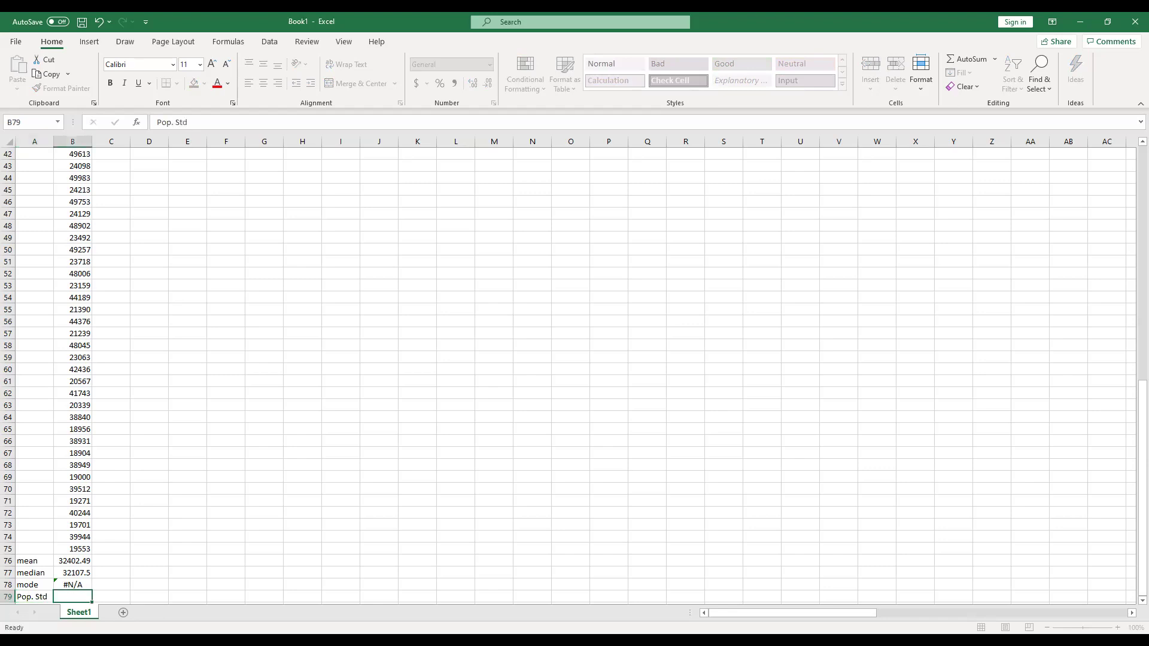
text(=)
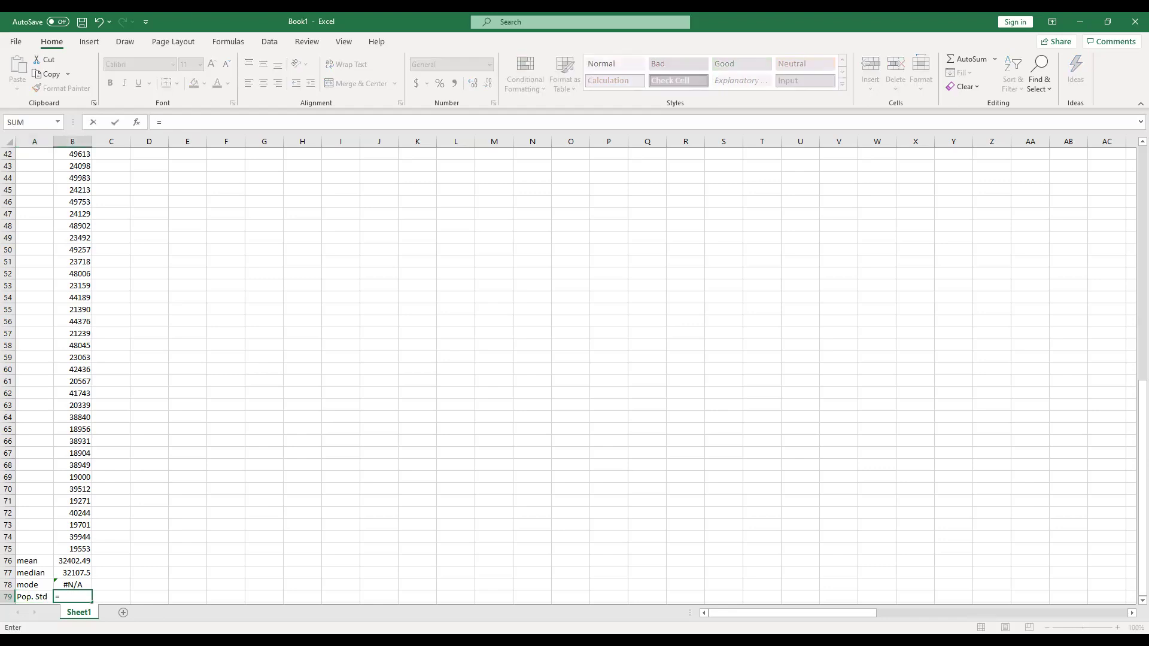
text(std)
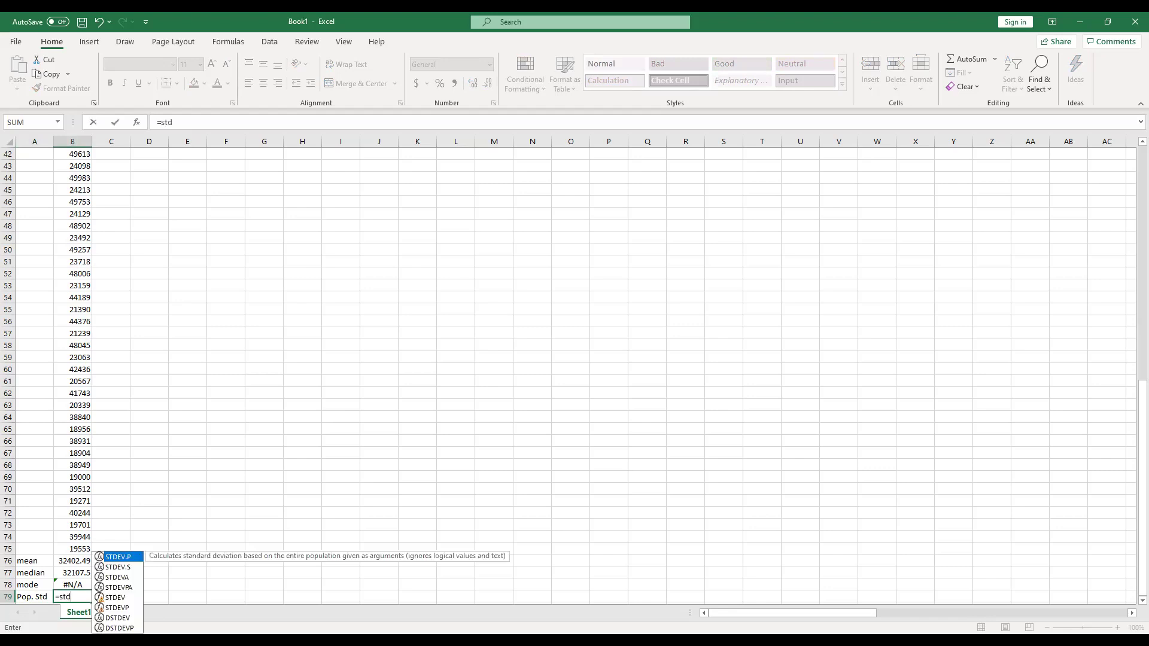
double_click(116, 558)
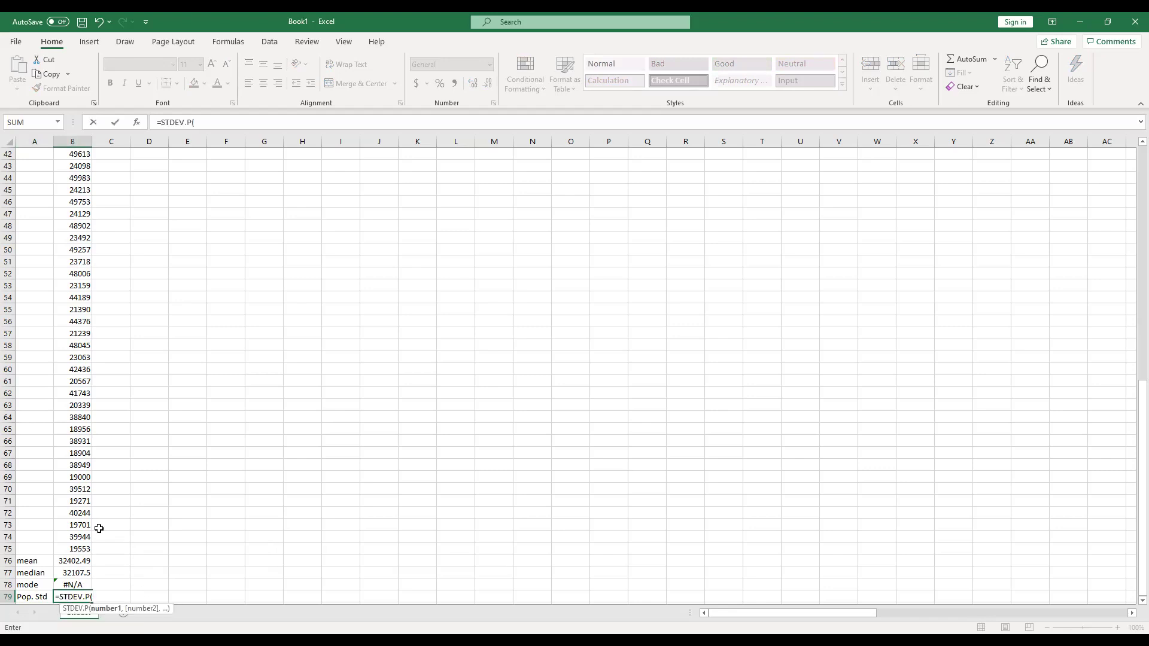
click(75, 548)
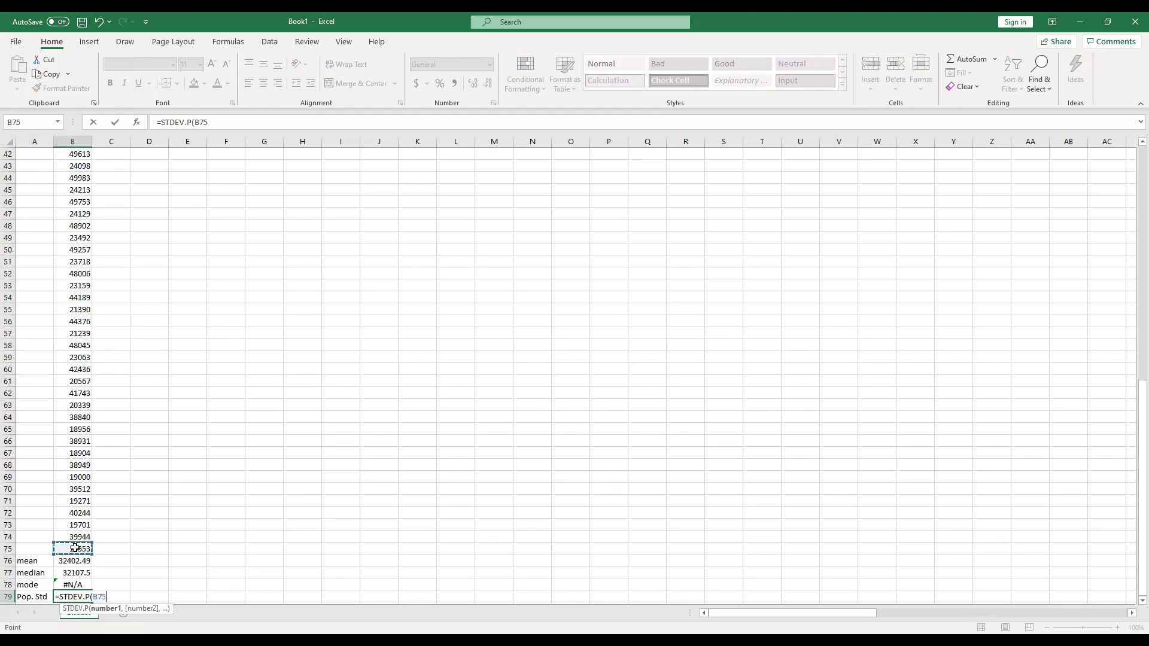
drag(75, 548, 70, 171)
key(Return)
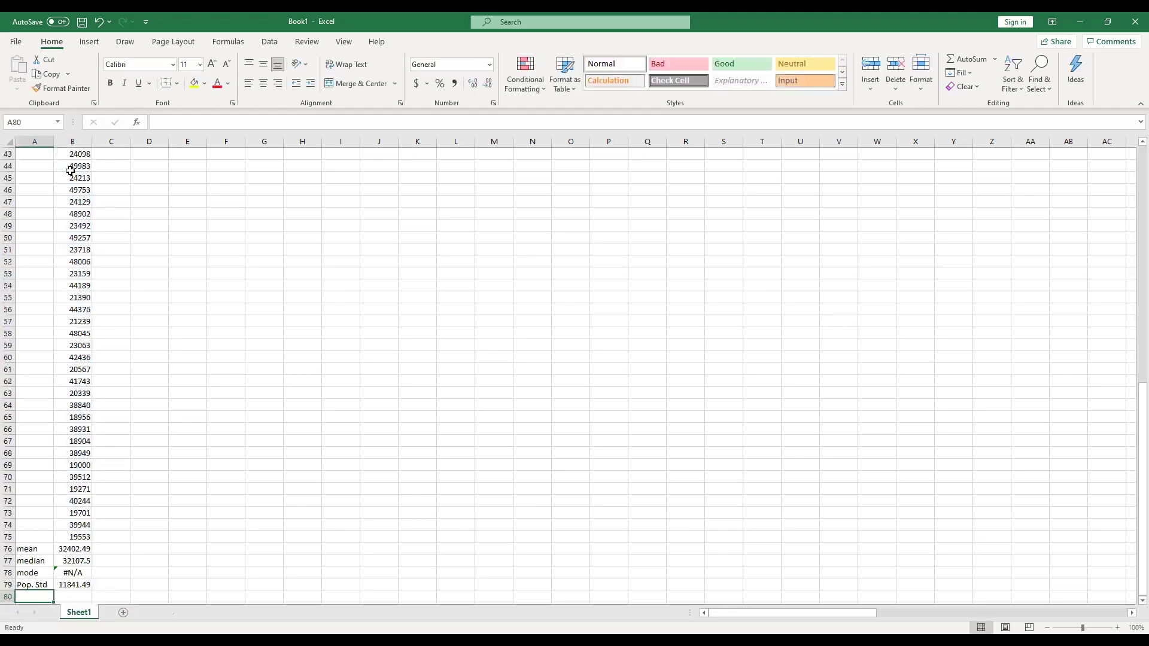
Label A80 "Pop.Var" and calculate the population variance of the column B data in B80 with the VAR.P function.
text(Pop.V)
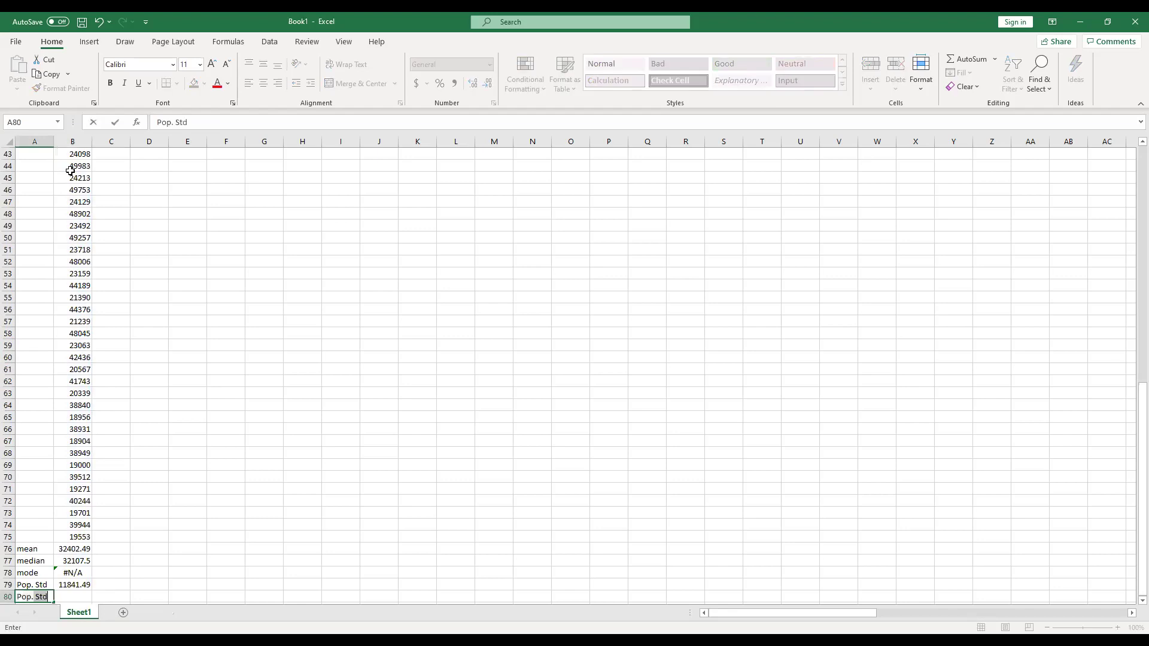
text(ar)
key(Tab)
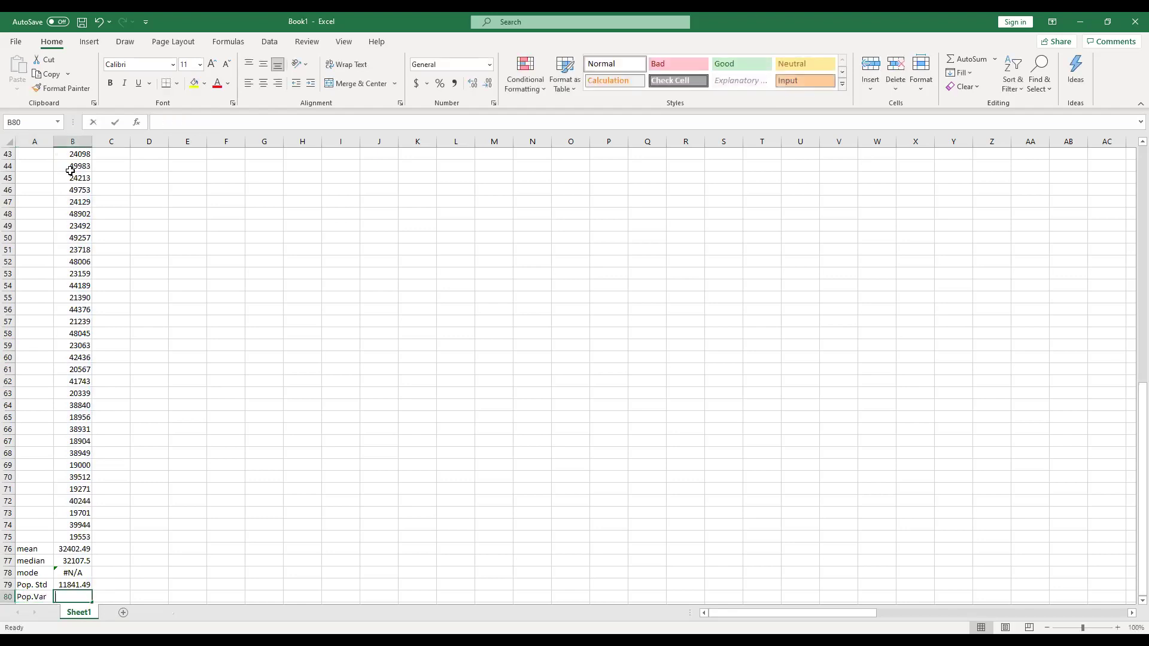
text(=v)
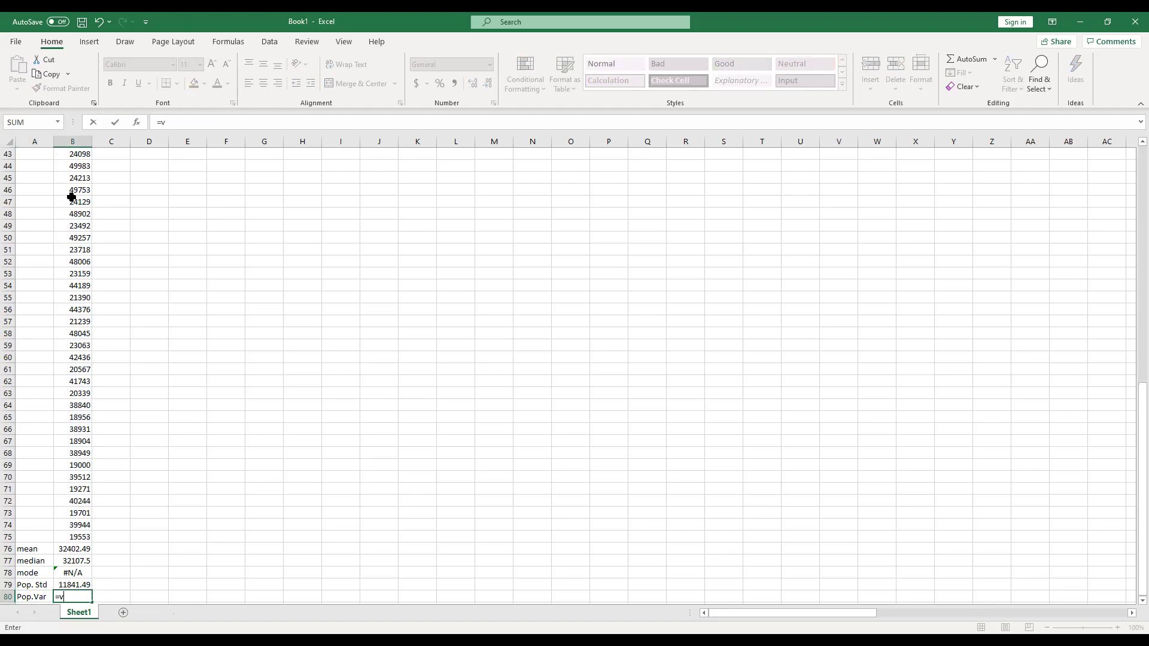
text(ar)
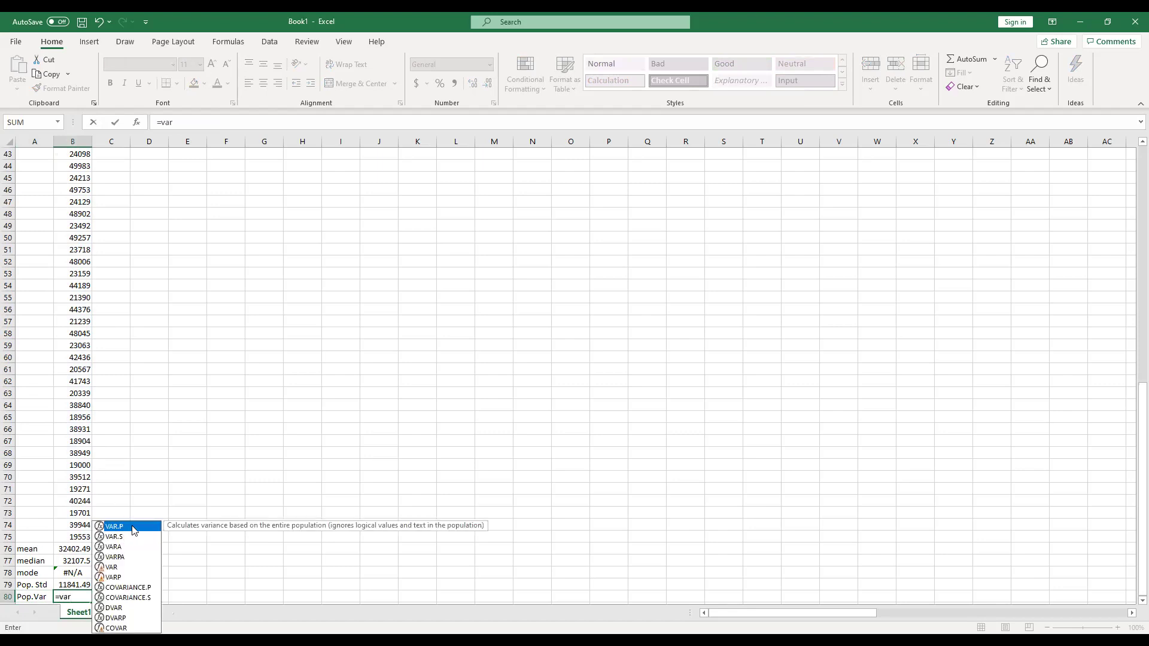
key(Tab)
click(77, 534)
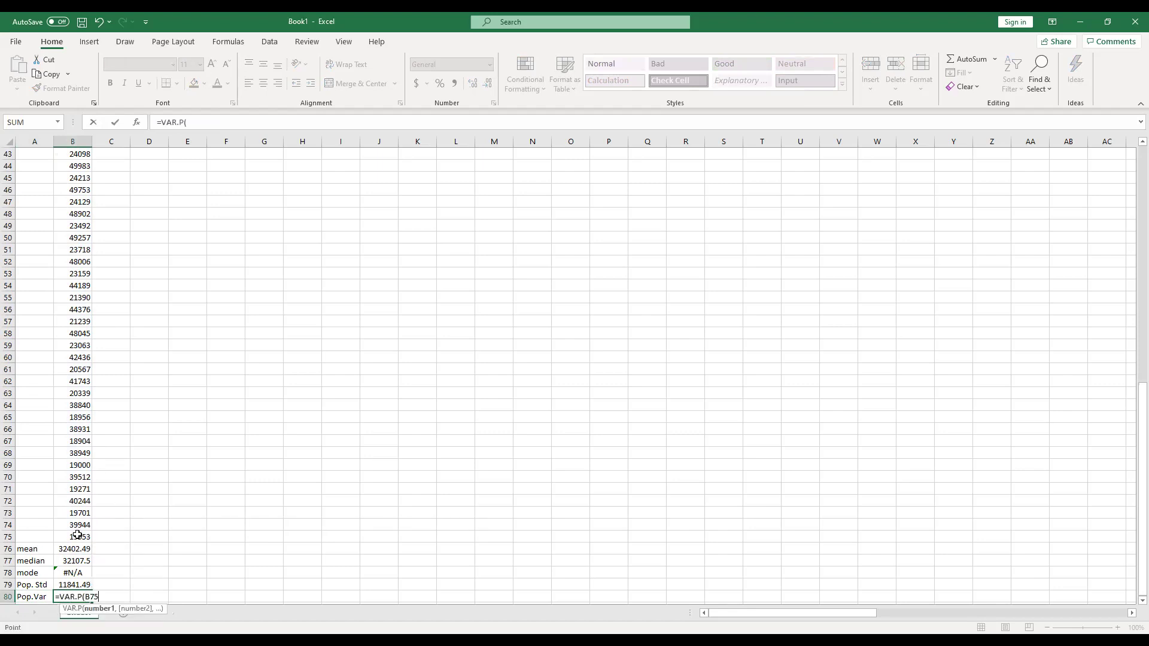
drag(77, 535, 74, 178)
key(Return)
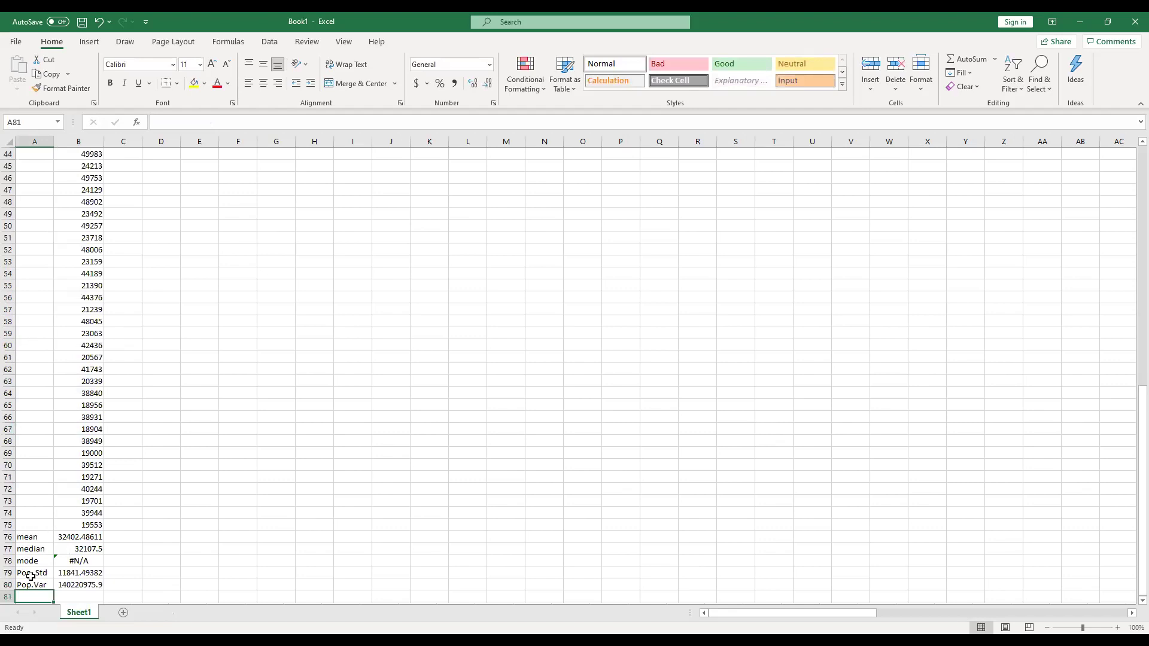
Review the formulas behind the statistics in column B, starting with the mean in B76 and continuing down through the rows below.
click(90, 536)
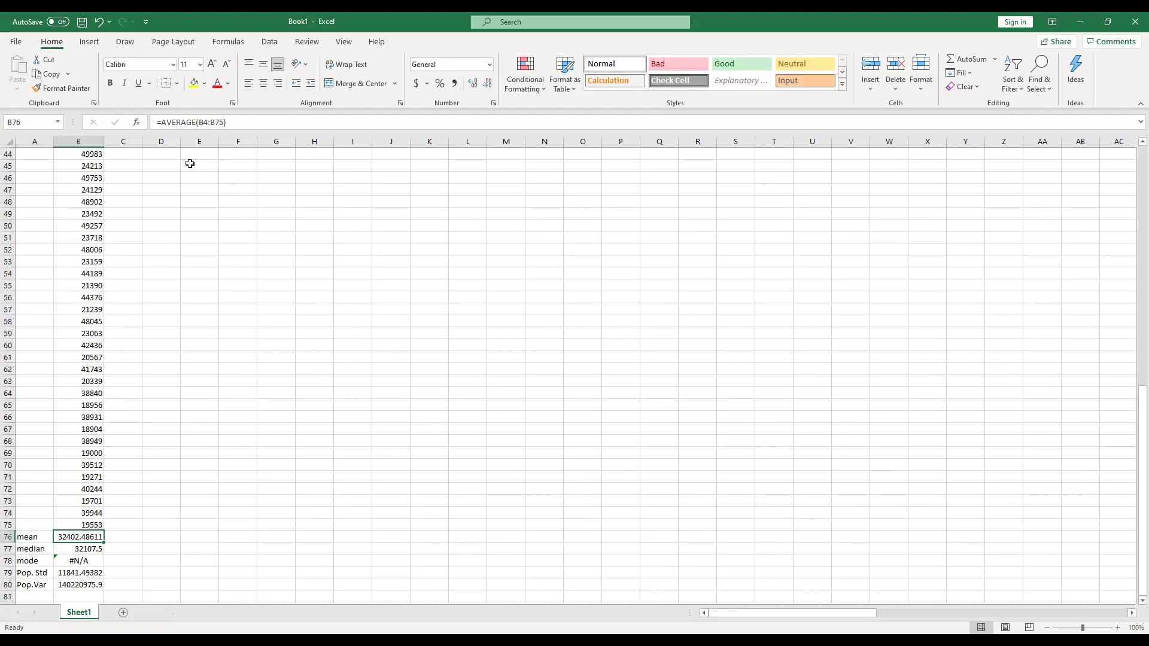
drag(157, 123, 226, 122)
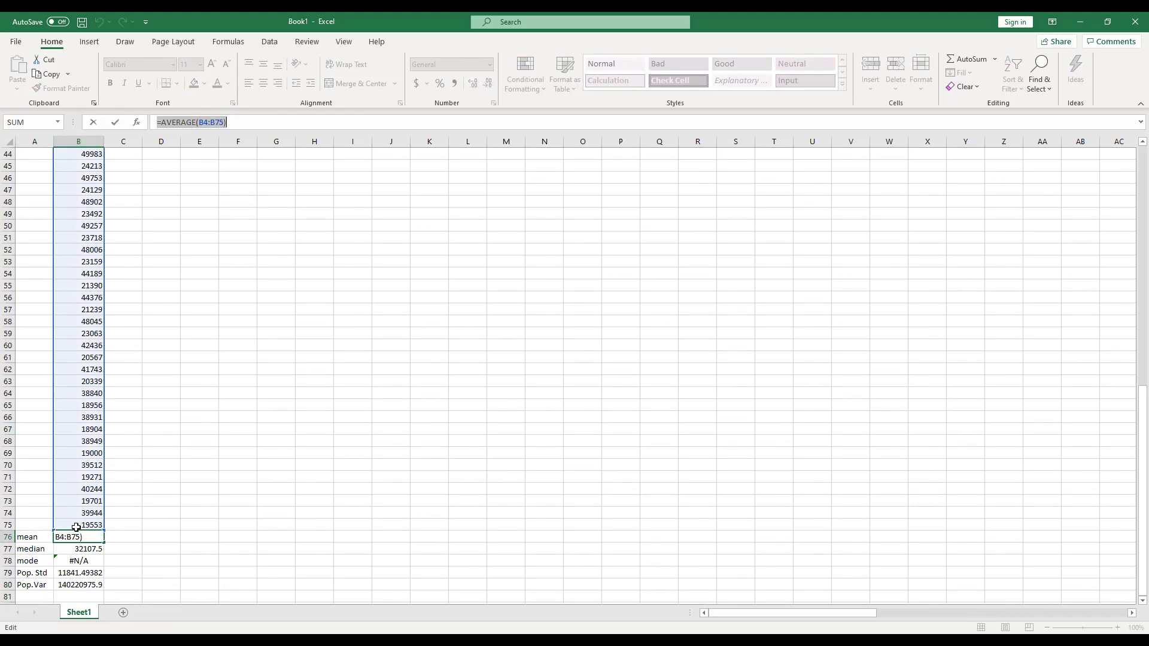
key(Return)
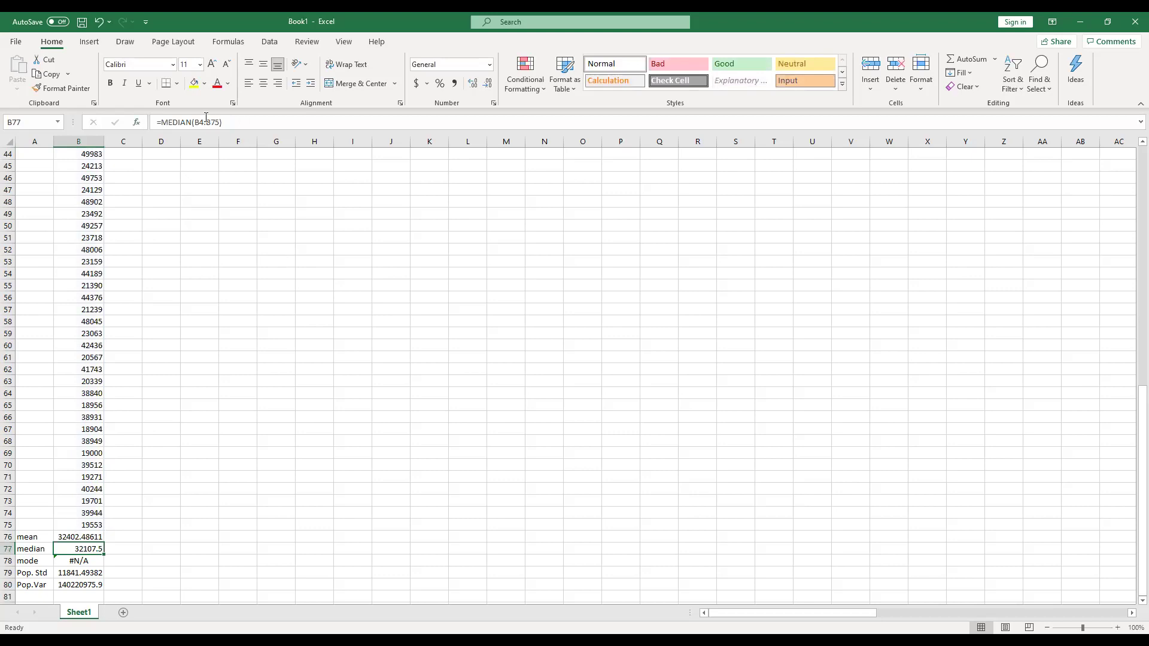
key(Down)
key(Down)
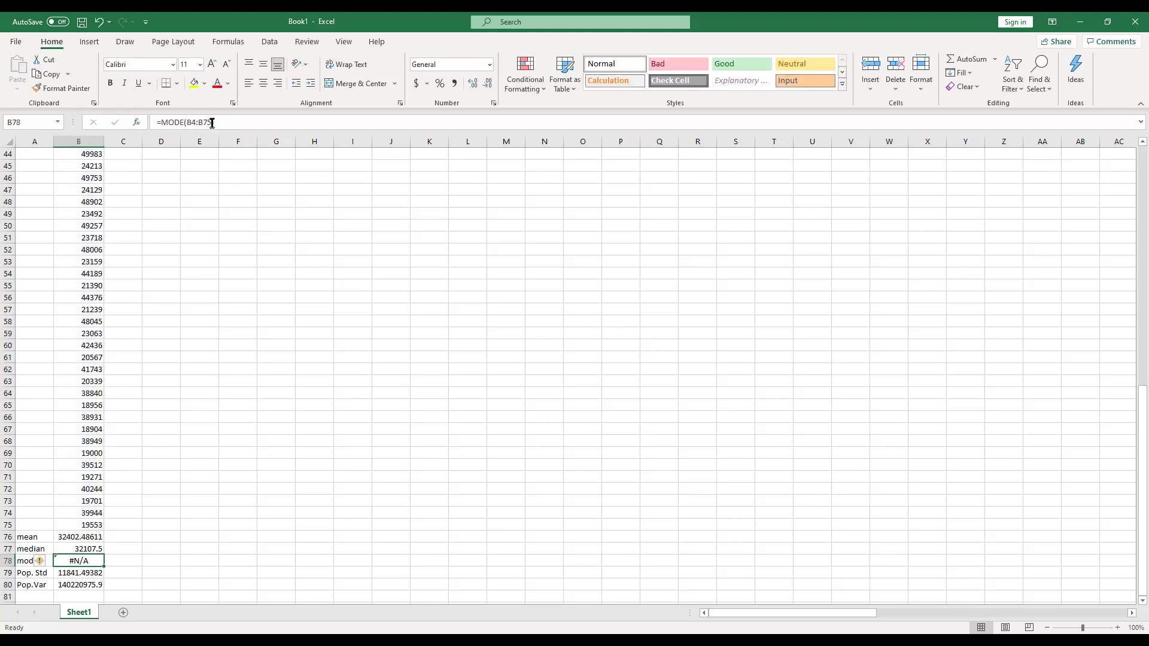
key(Down)
key(Down)
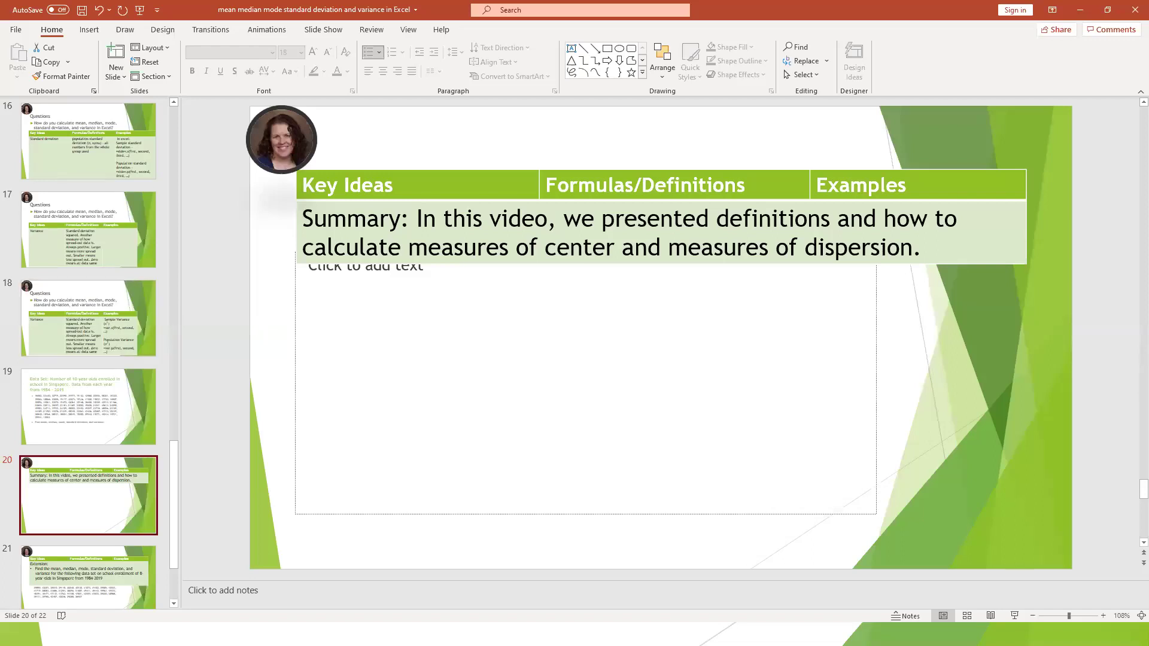
In PowerPoint, start the slide show from the Summary slide, slide 20.
key(shift+F5)
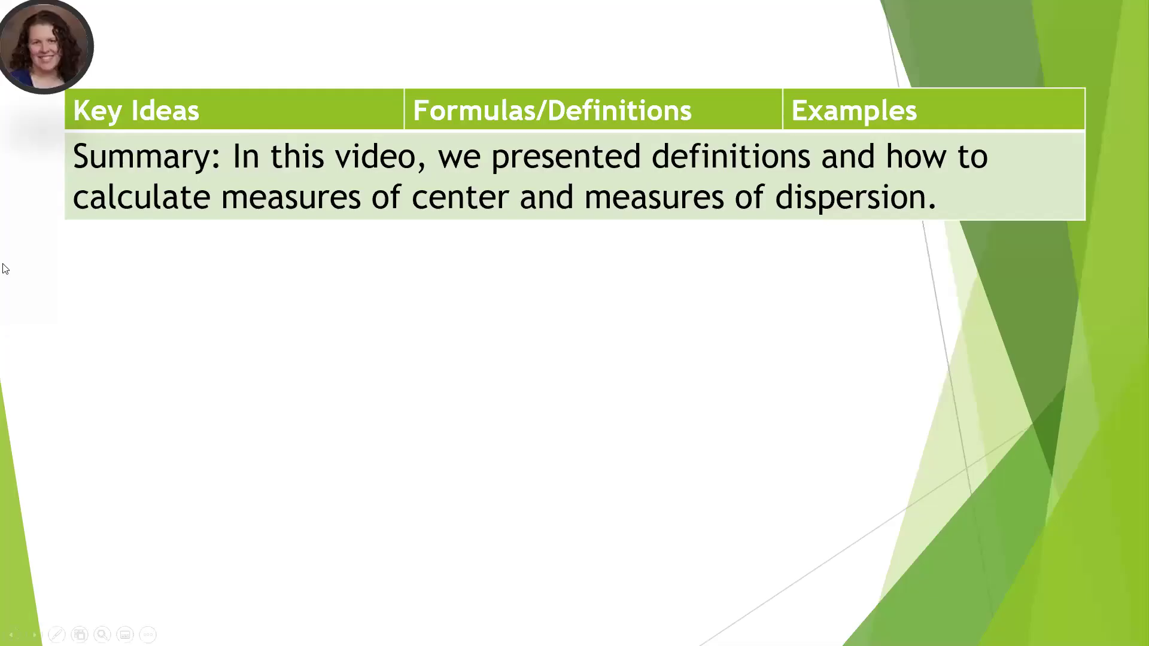